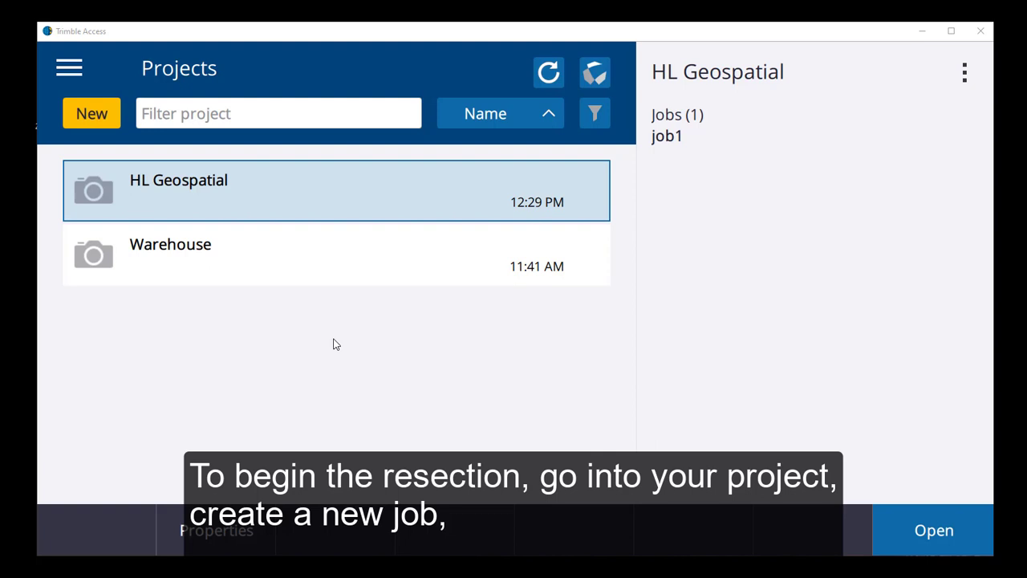
Start a new job named Resection in the HL Geospatial project
left_click(270, 190)
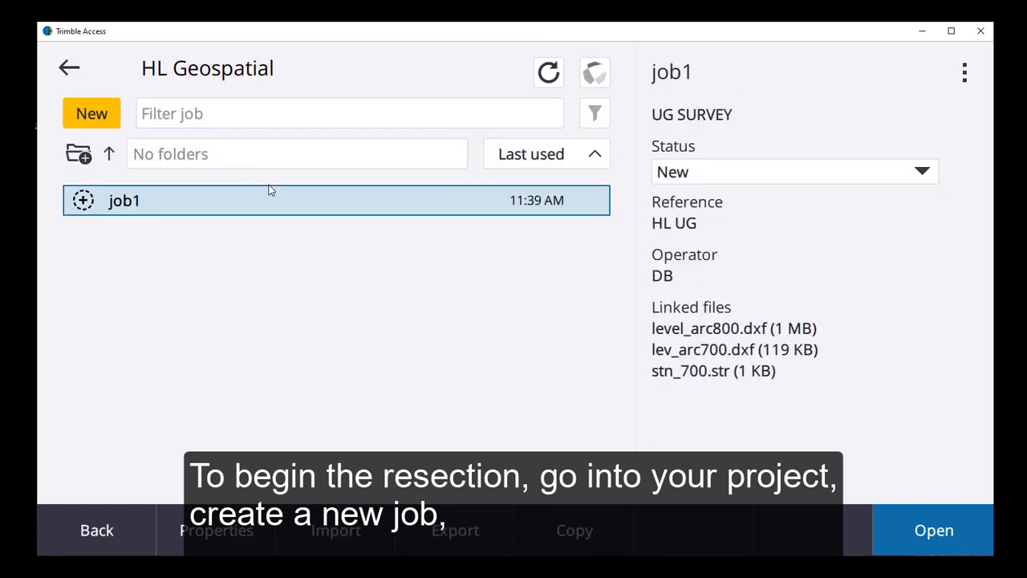
left_click(100, 112)
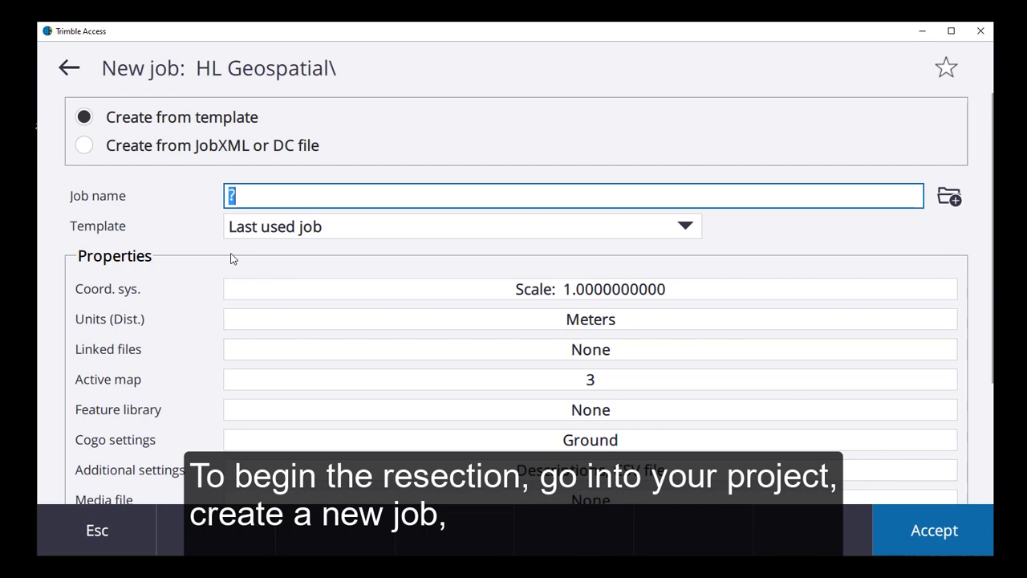
type("Resection")
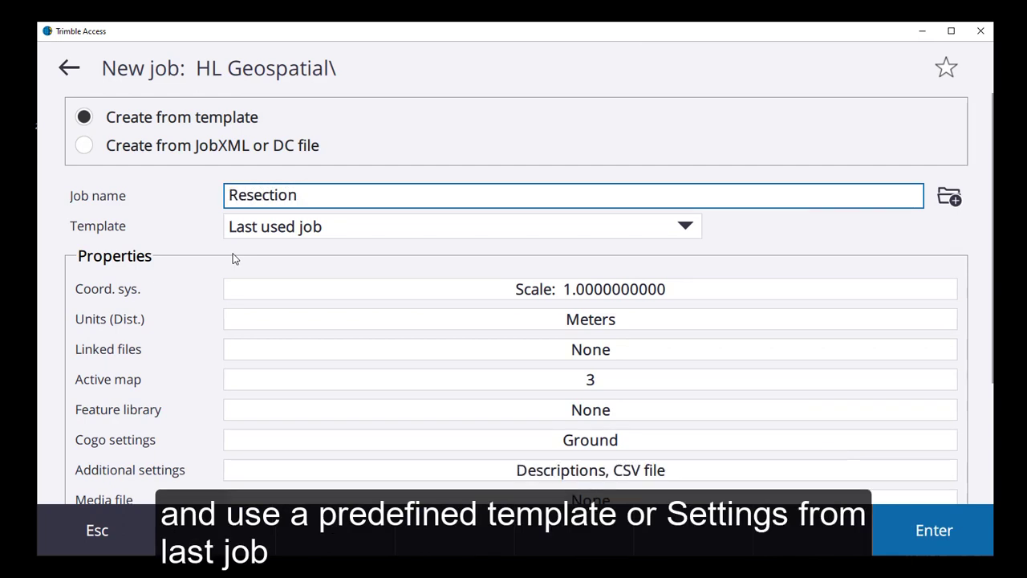
key("Return")
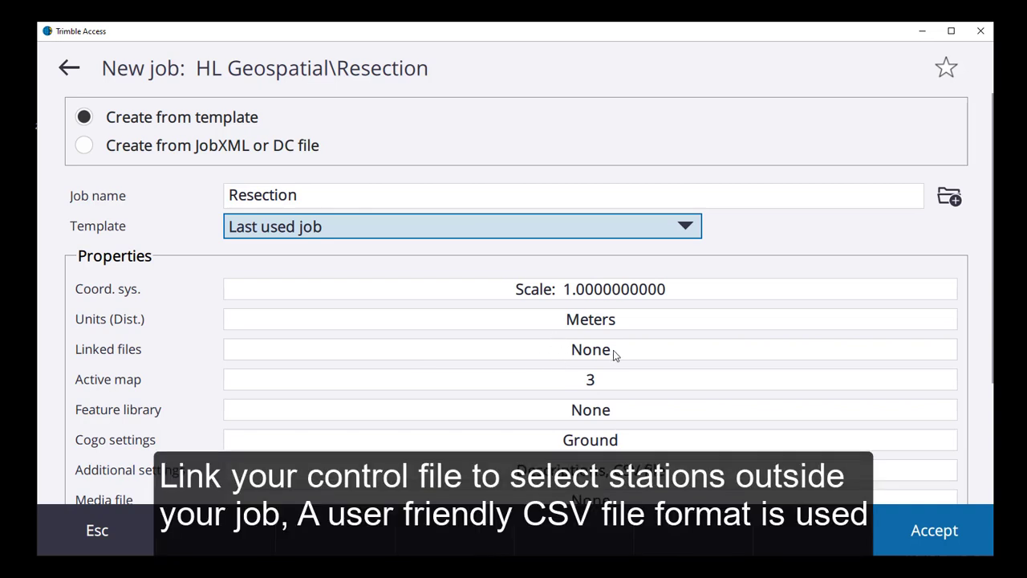
Link the HL-control CSV file to the job and create it
left_click(618, 350)
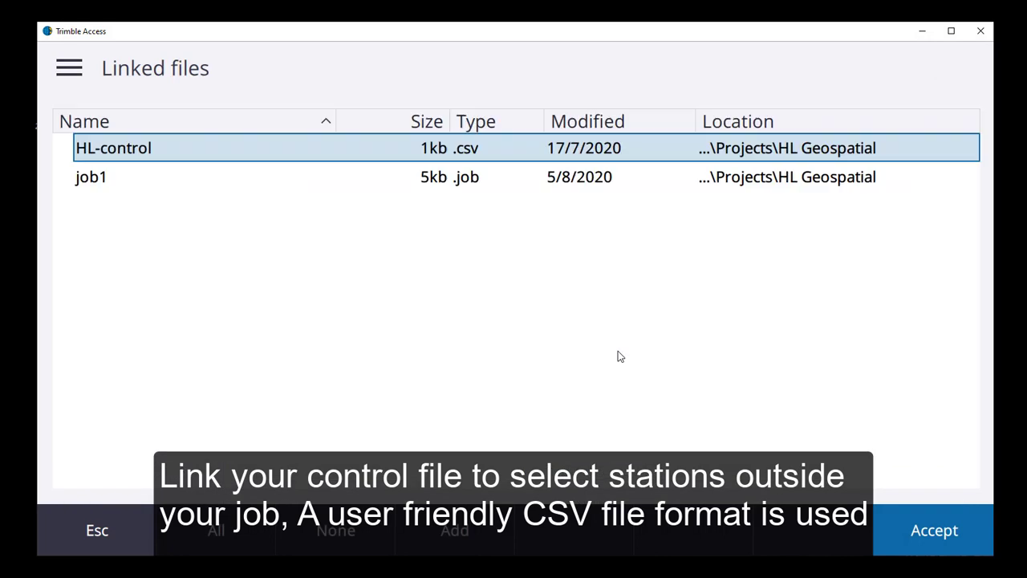
left_click(132, 149)
left_click(922, 528)
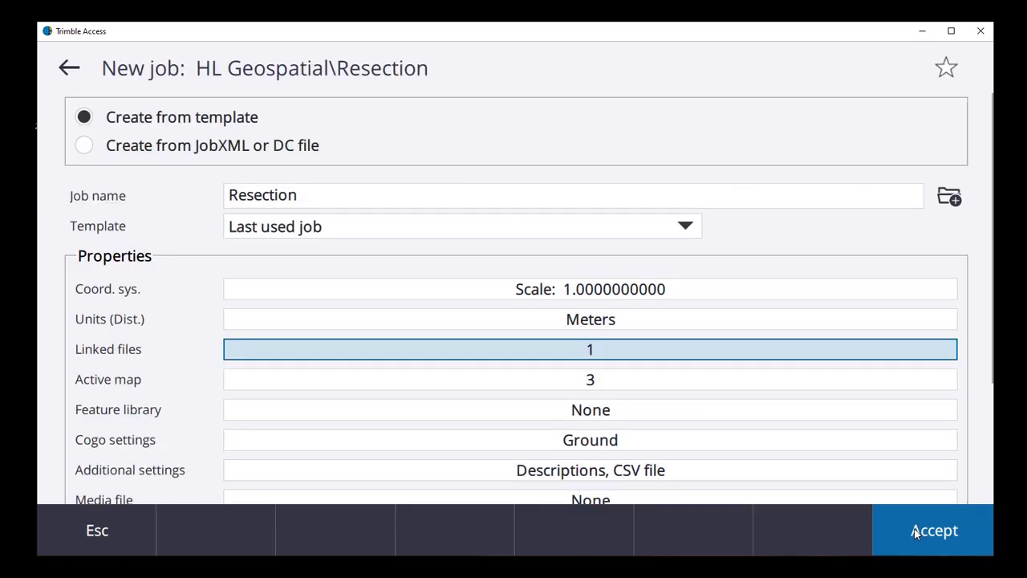
left_click(916, 533)
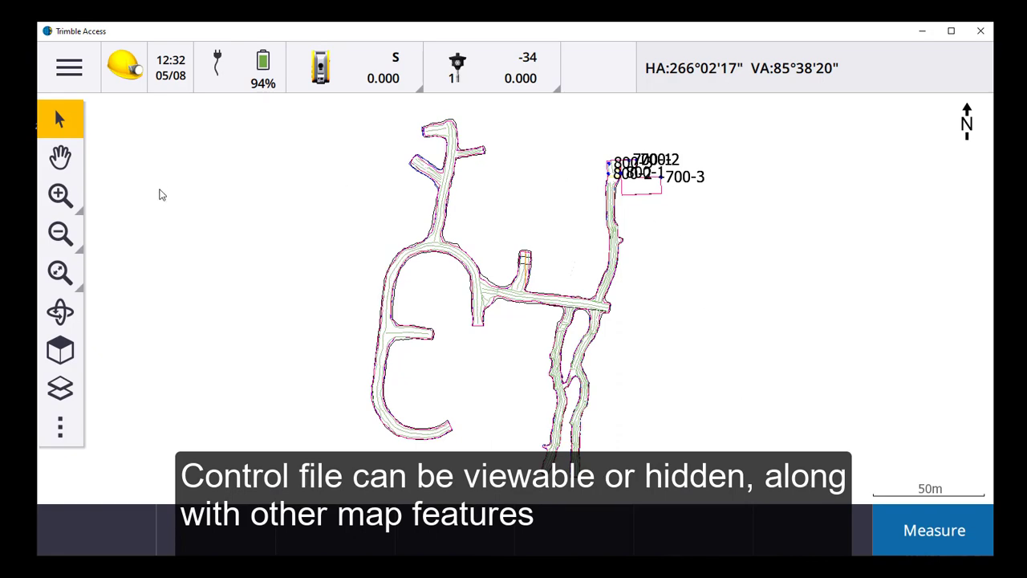
Pan and zoom the map until stations 700-1 through 800-3 fill the view
left_click(61, 160)
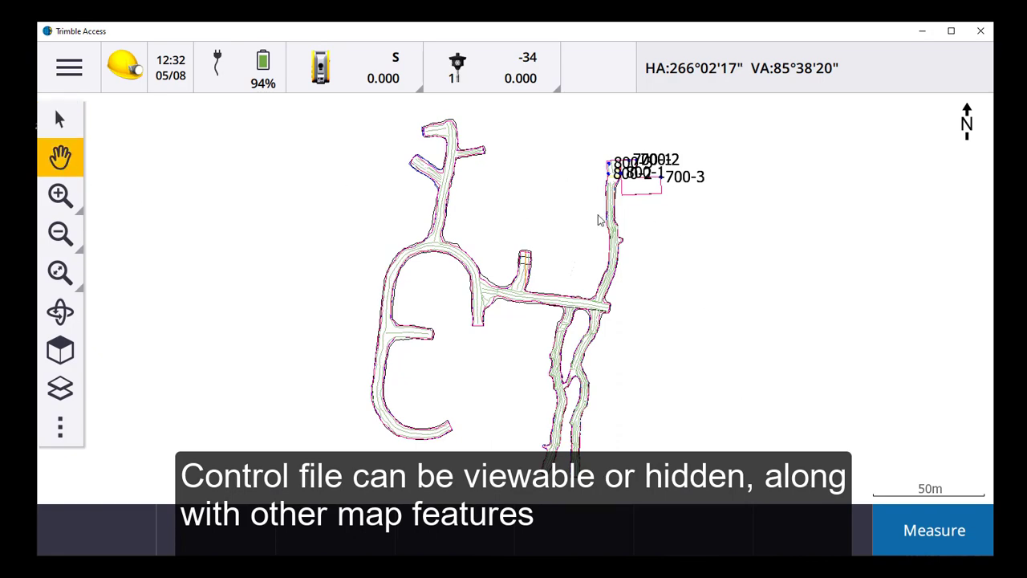
left_click_drag(608, 220, 465, 291)
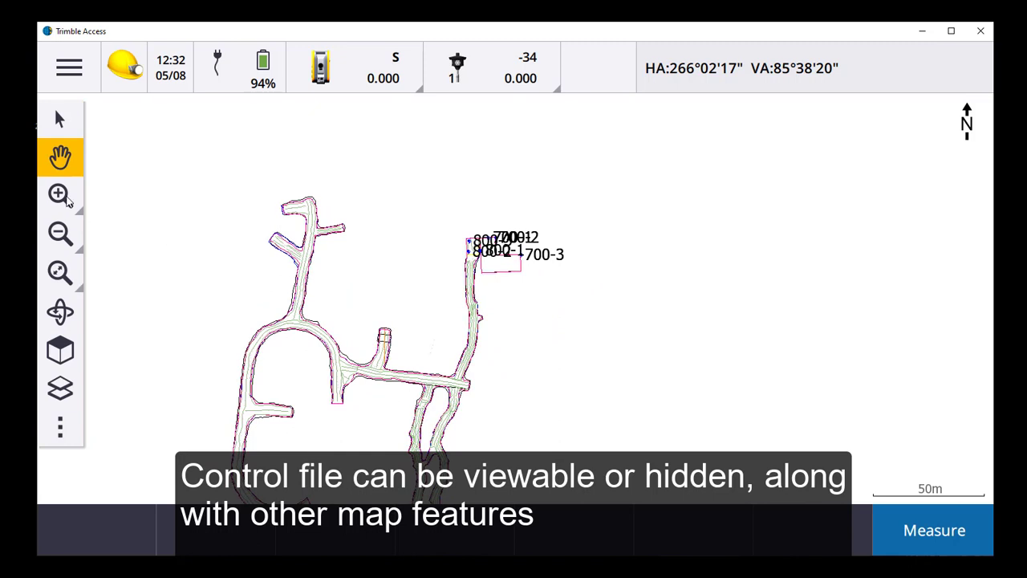
left_click(60, 195)
left_click(61, 195)
left_click_drag(474, 229, 529, 371)
left_click(64, 201)
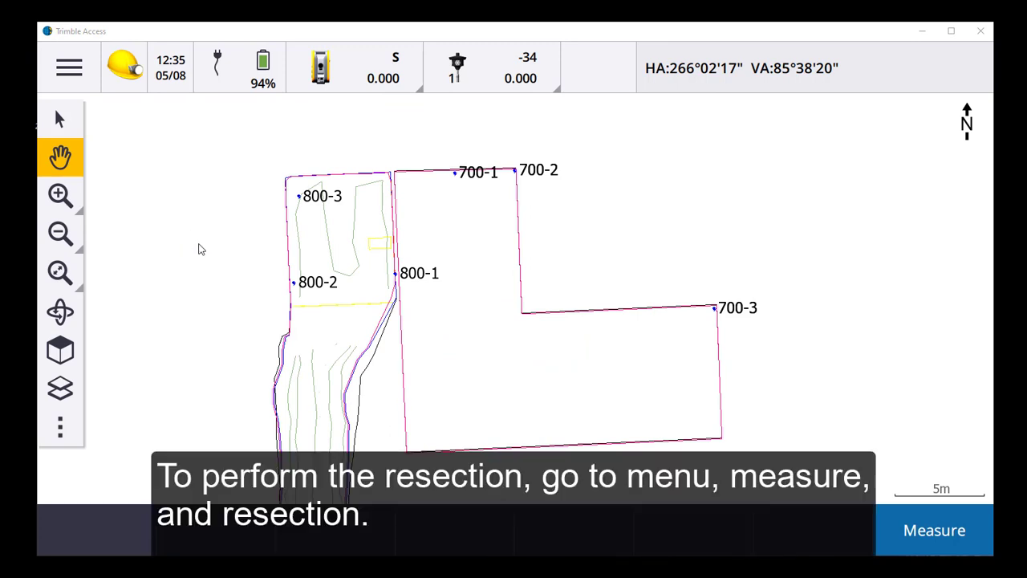
Choose Mines > Measure > Resection from the main menu
left_click(69, 68)
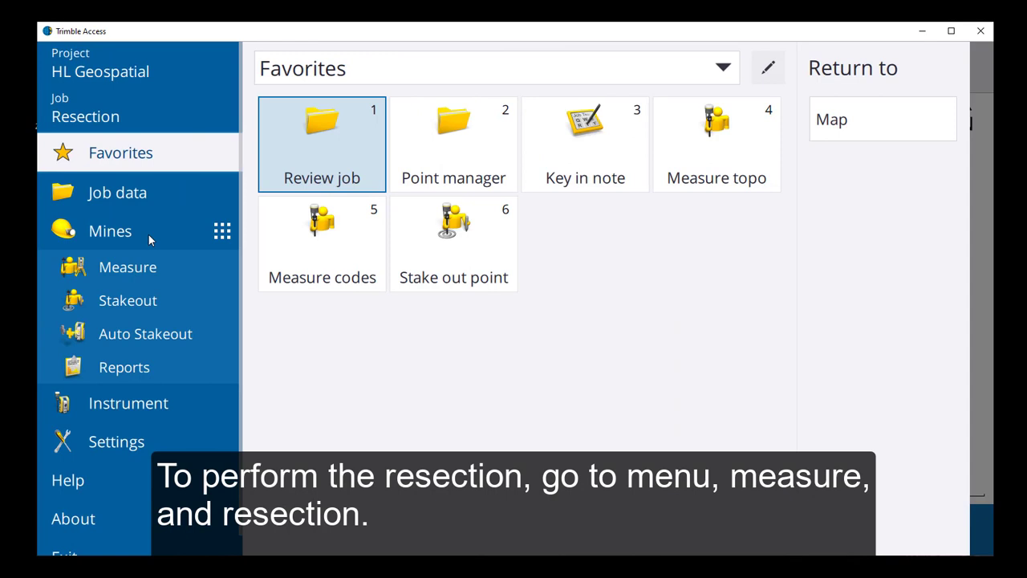
left_click(140, 265)
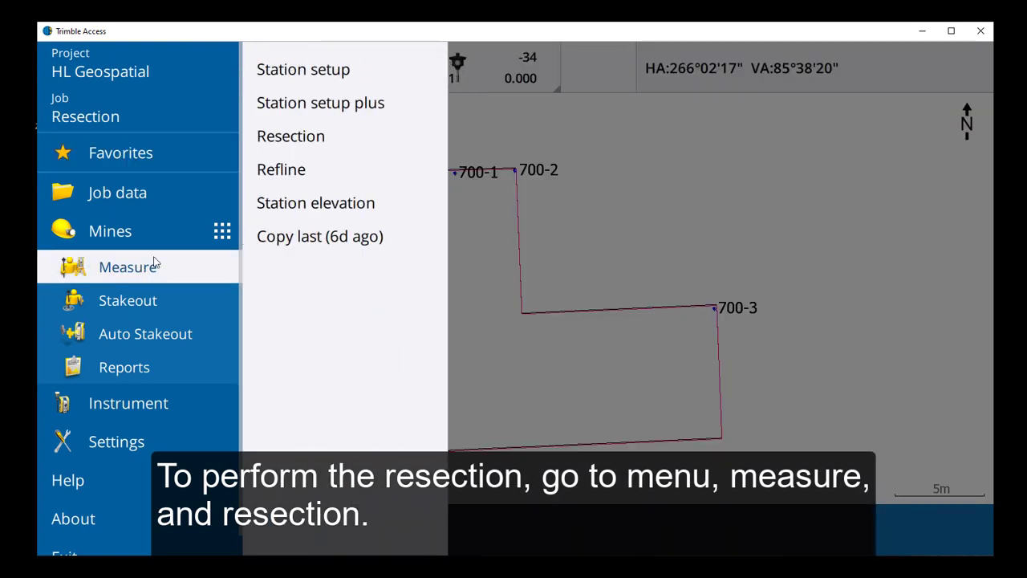
left_click(311, 137)
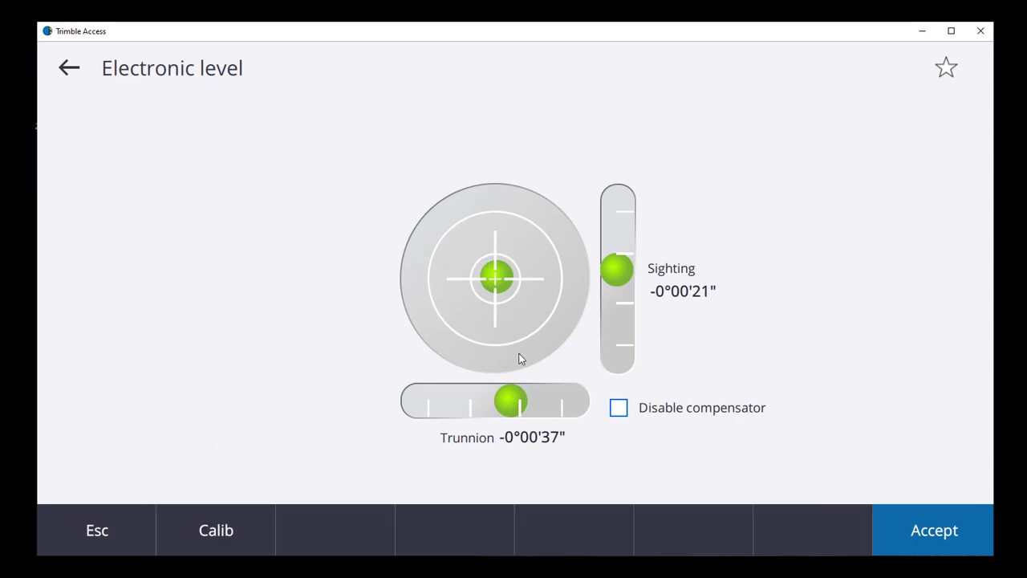
Accept the level check and set instrument point 100, code 99, height 0.000m
left_click(928, 532)
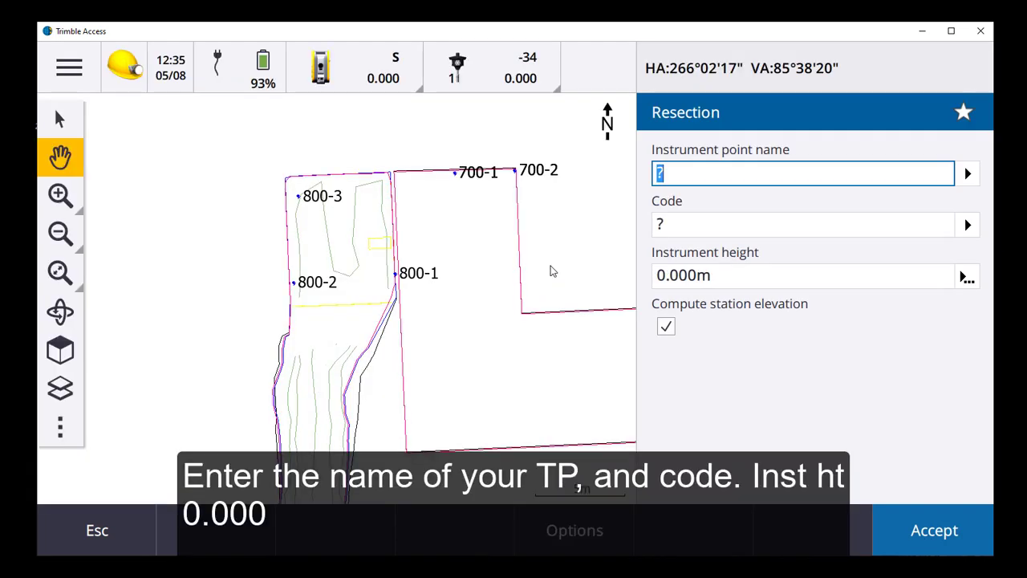
type("100")
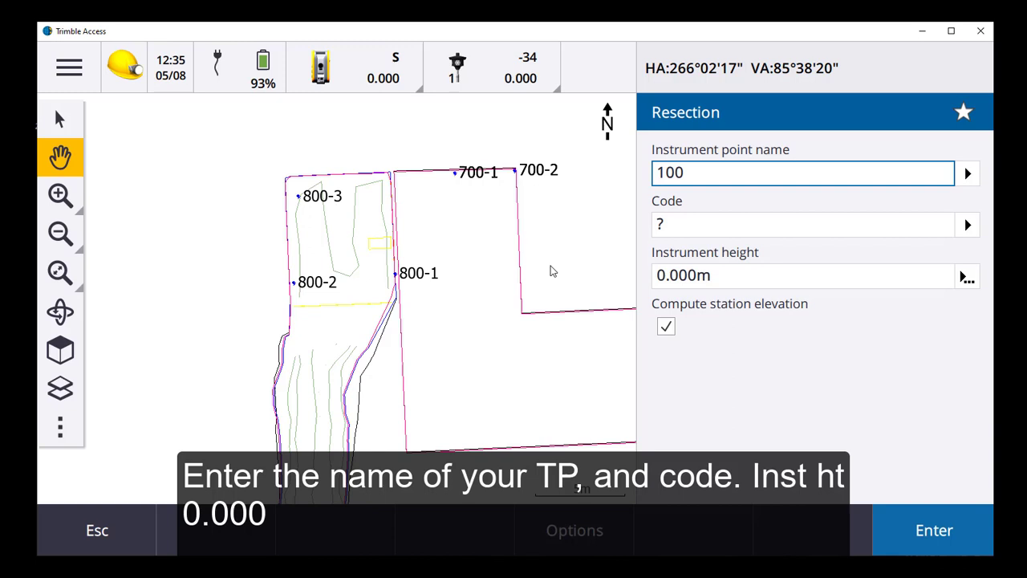
key("Tab")
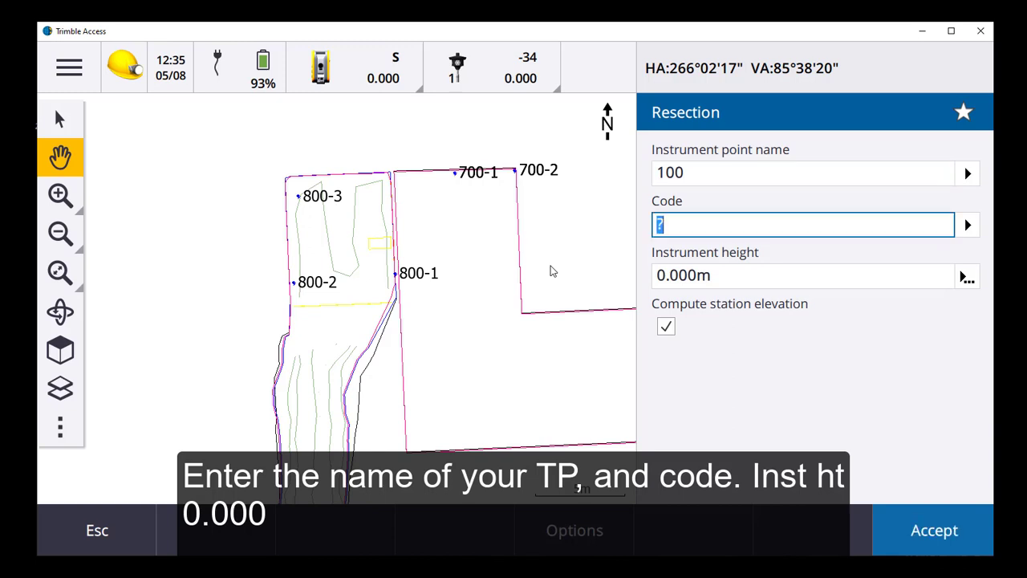
type("99")
key("Tab")
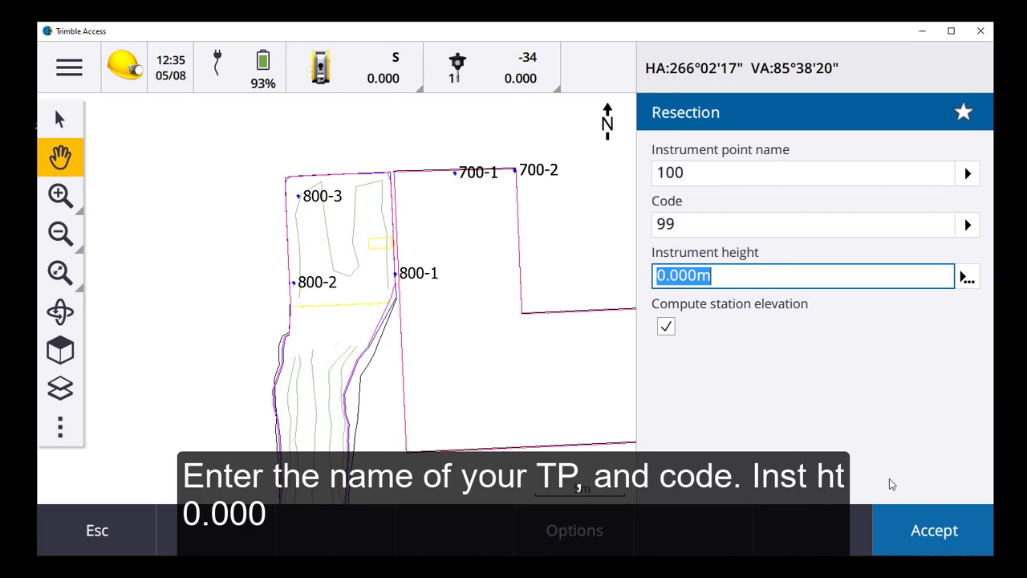
left_click(925, 529)
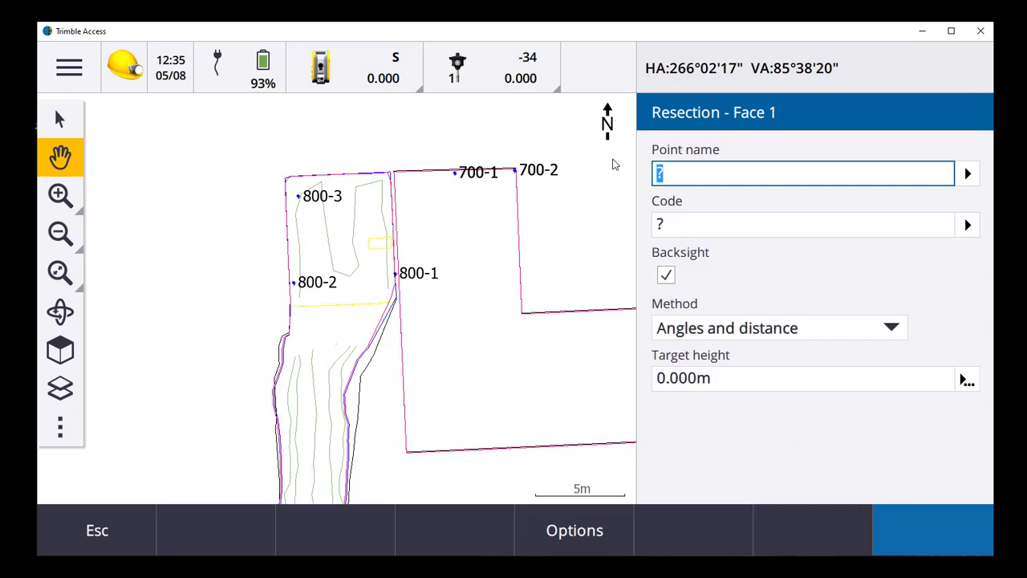
Turn on the instrument laser and keep UG NODAL PRISM (-34.4mm constant) as target
left_click(348, 70)
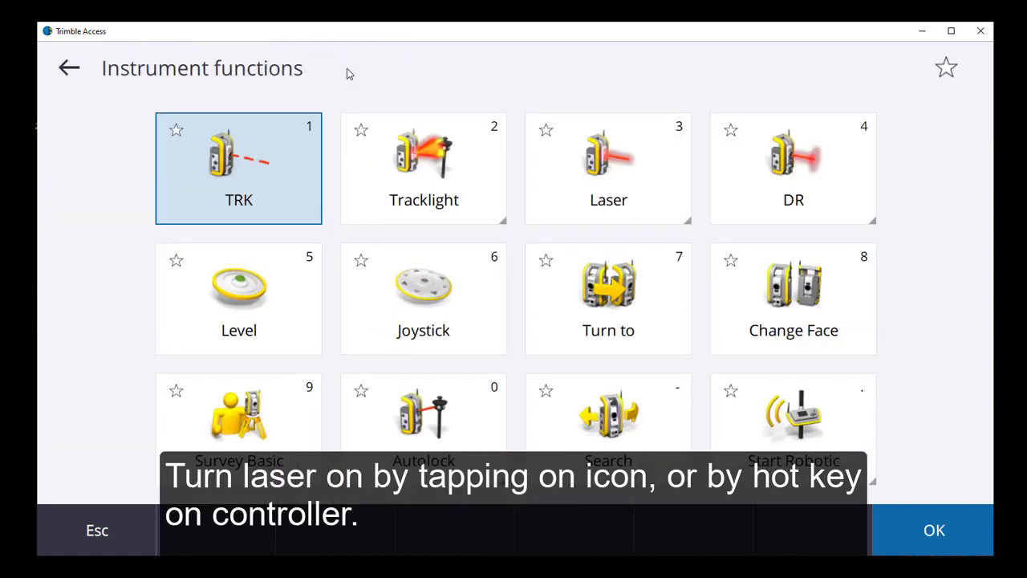
left_click(617, 174)
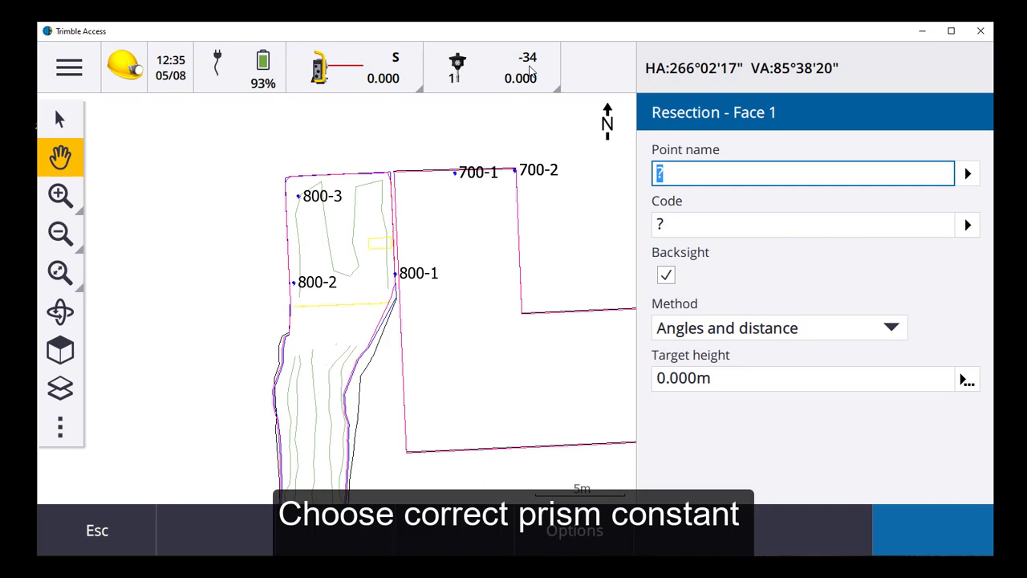
left_click(500, 77)
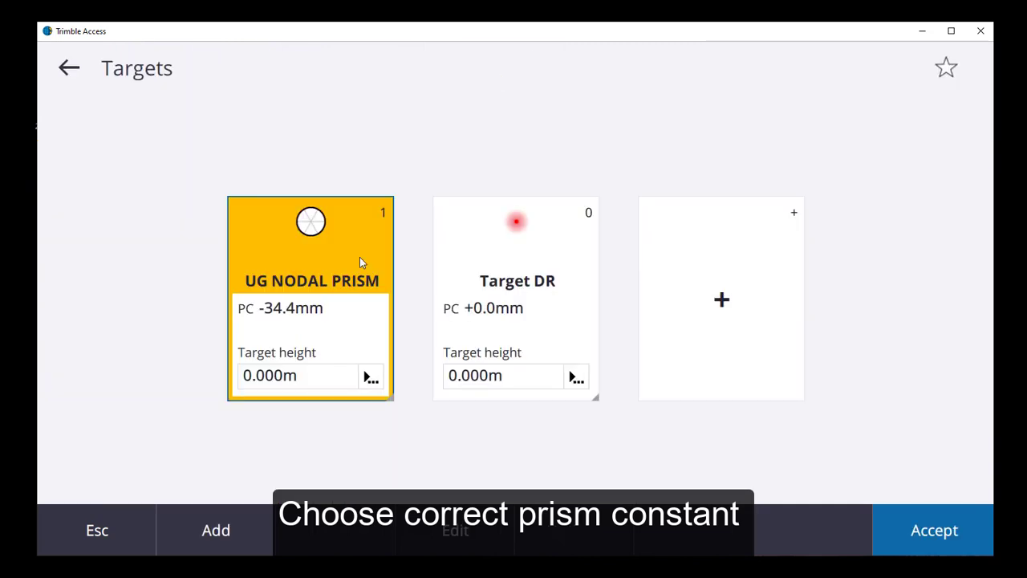
left_click(334, 265)
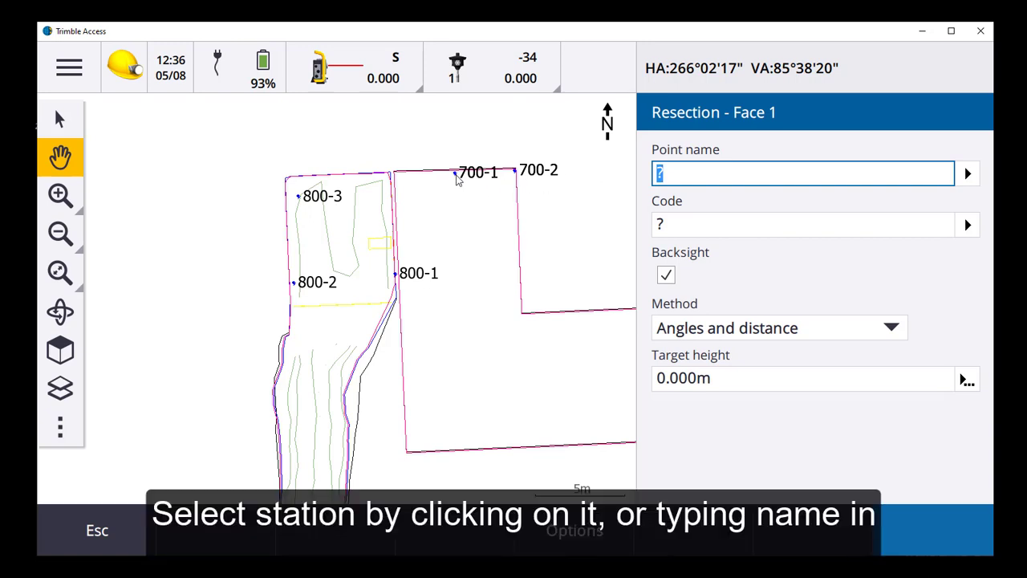
Select station 700-1 on the map and measure it as the first backsight
left_click_drag(457, 180, 338, 303)
left_click(336, 299)
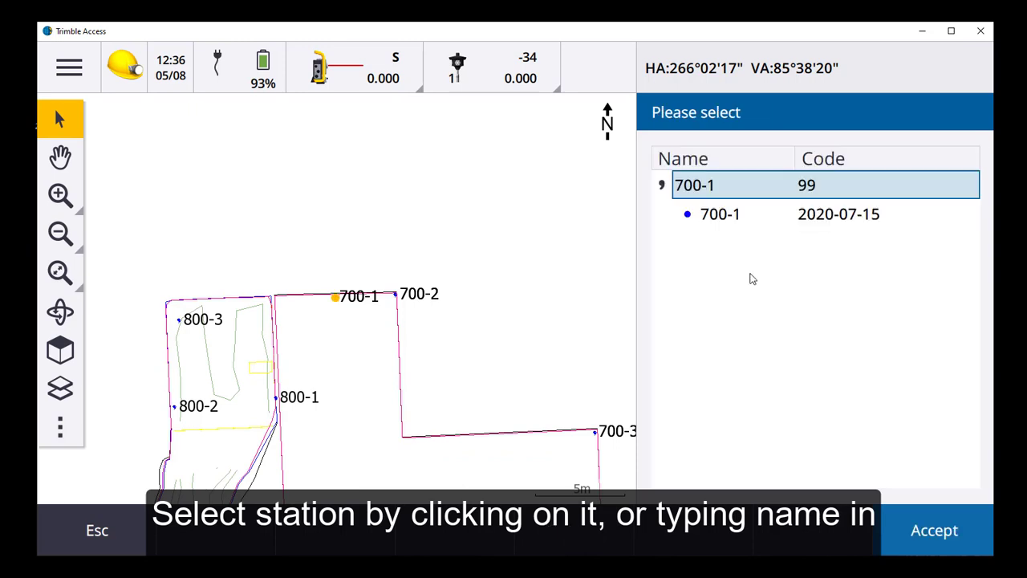
left_click(916, 529)
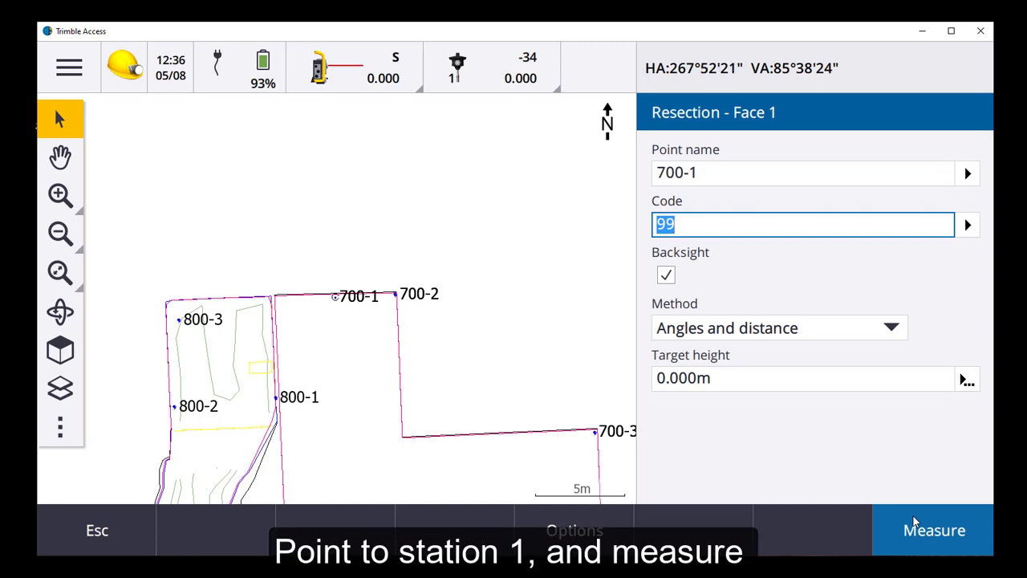
left_click(916, 525)
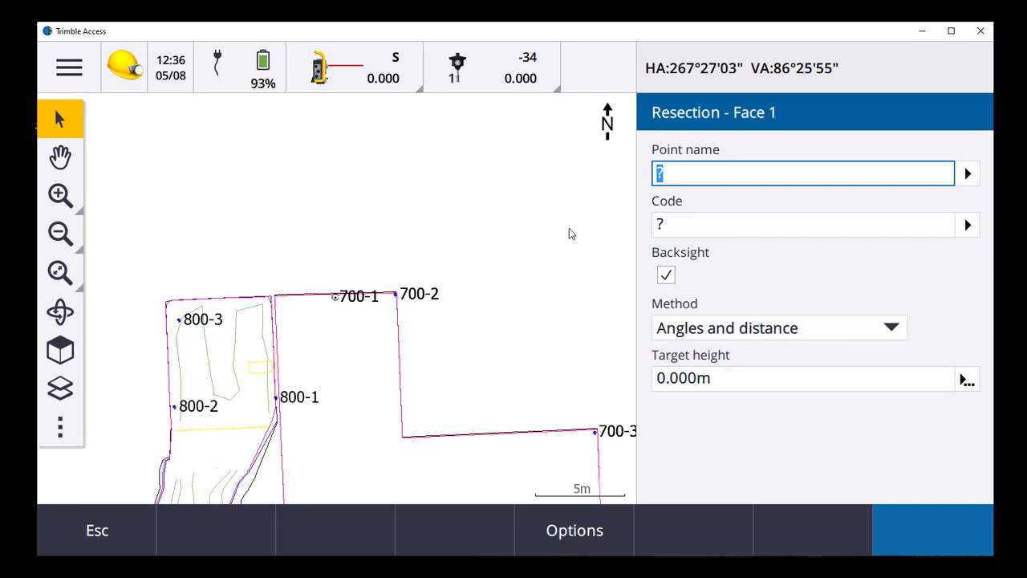
Enter point name 700-2 and measure it as the second resection point
type("700")
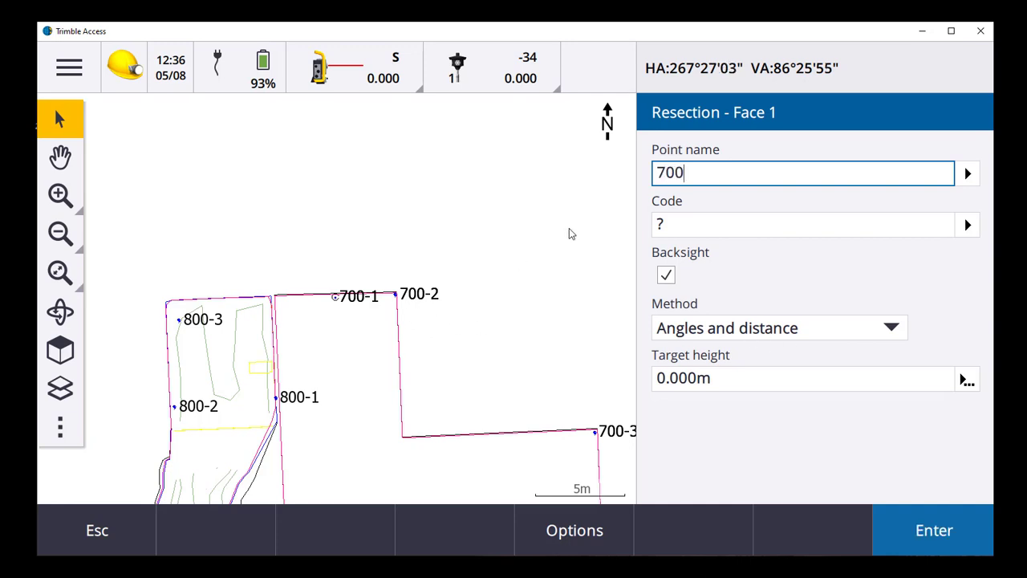
type("-2")
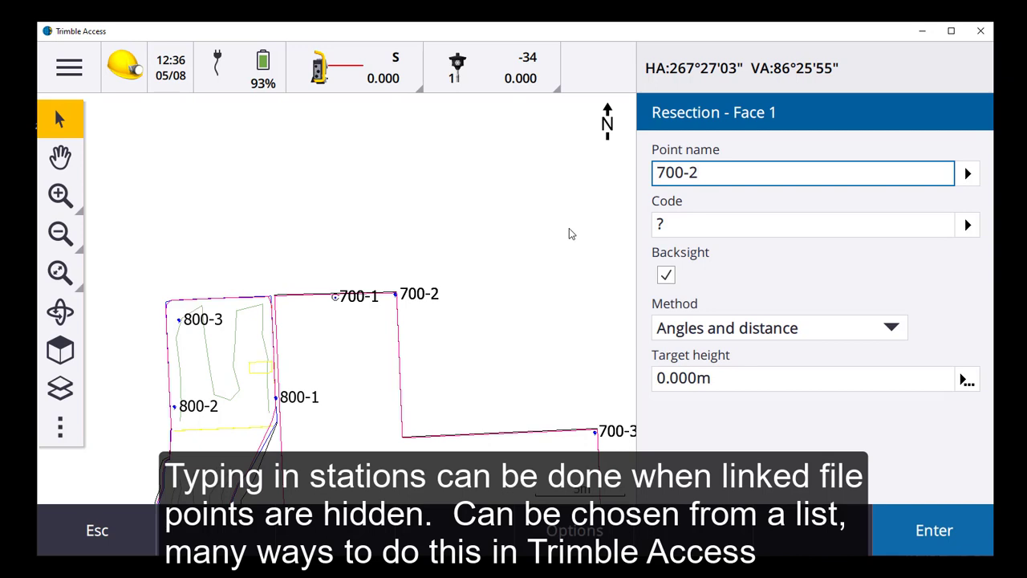
key("Return")
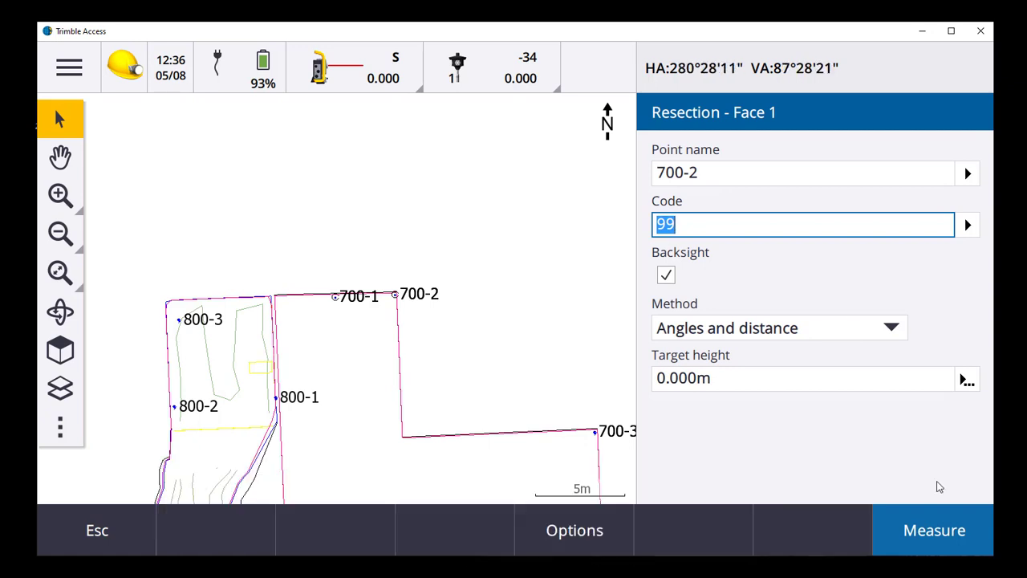
left_click(939, 529)
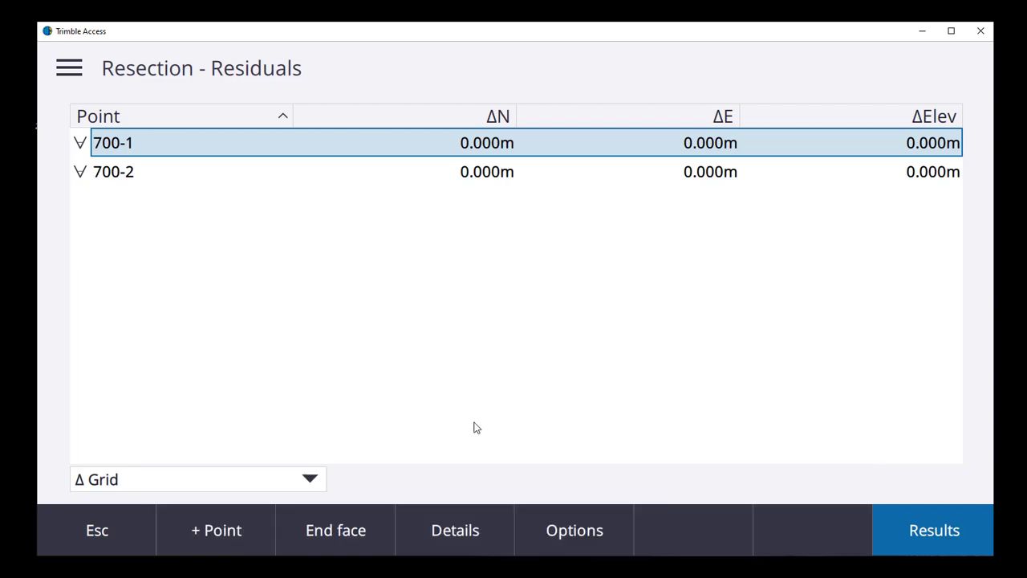
Add station 700-3 from the map and measure it as the third point
left_click(216, 530)
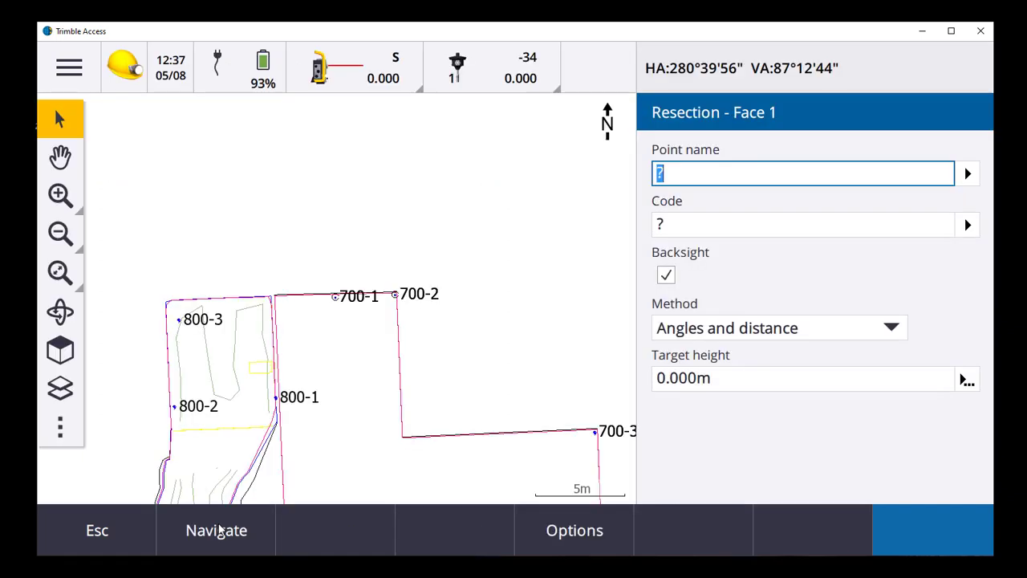
left_click(595, 434)
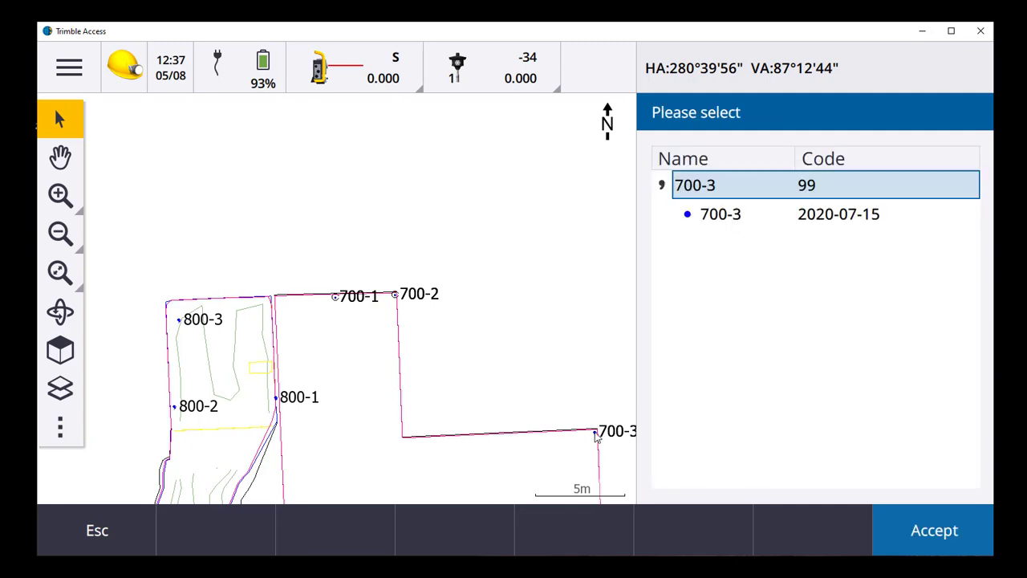
left_click(924, 534)
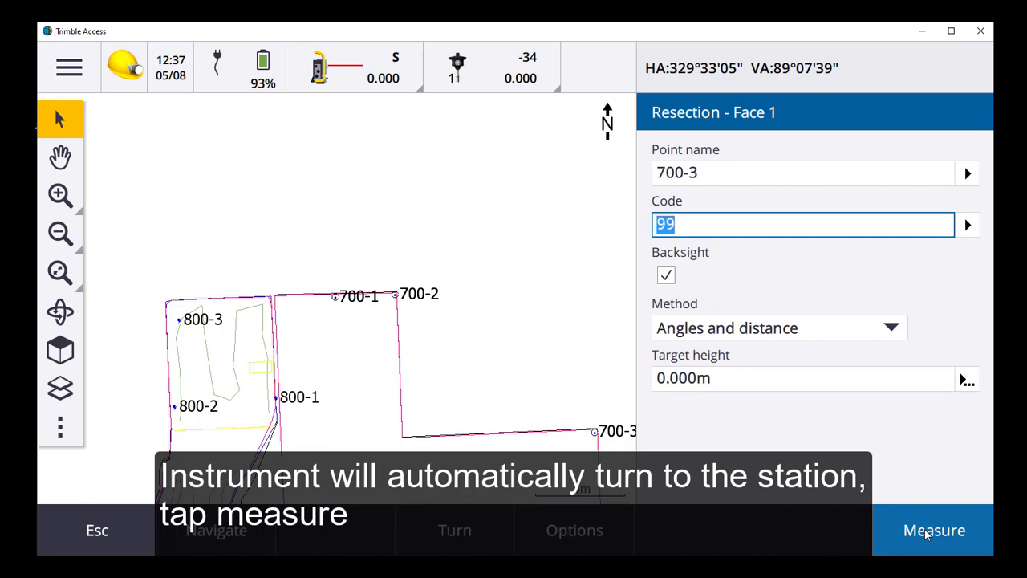
left_click(930, 531)
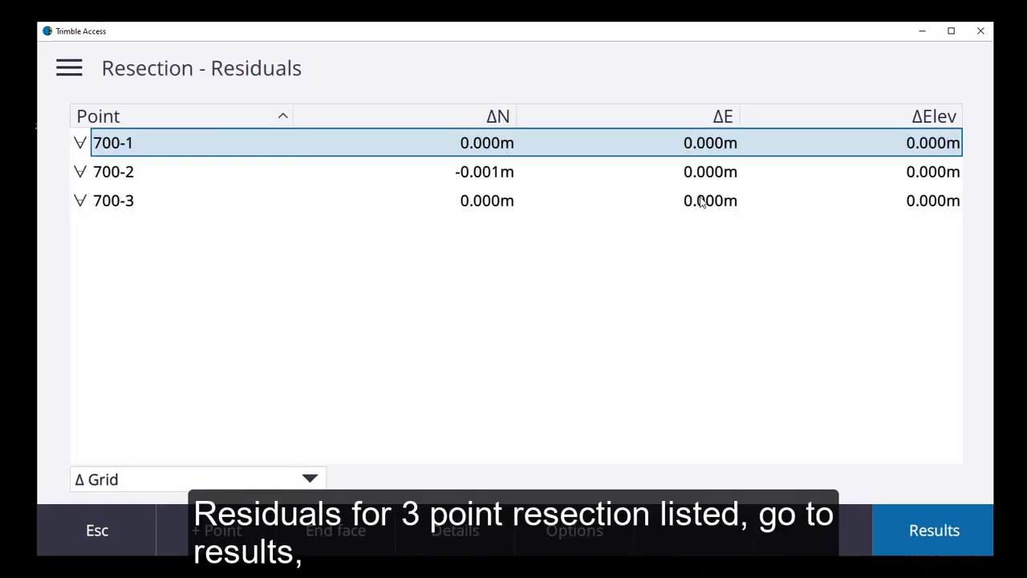
Review the resection results and standard errors, then store station 100
left_click(923, 530)
scroll(816, 325, "down", 3)
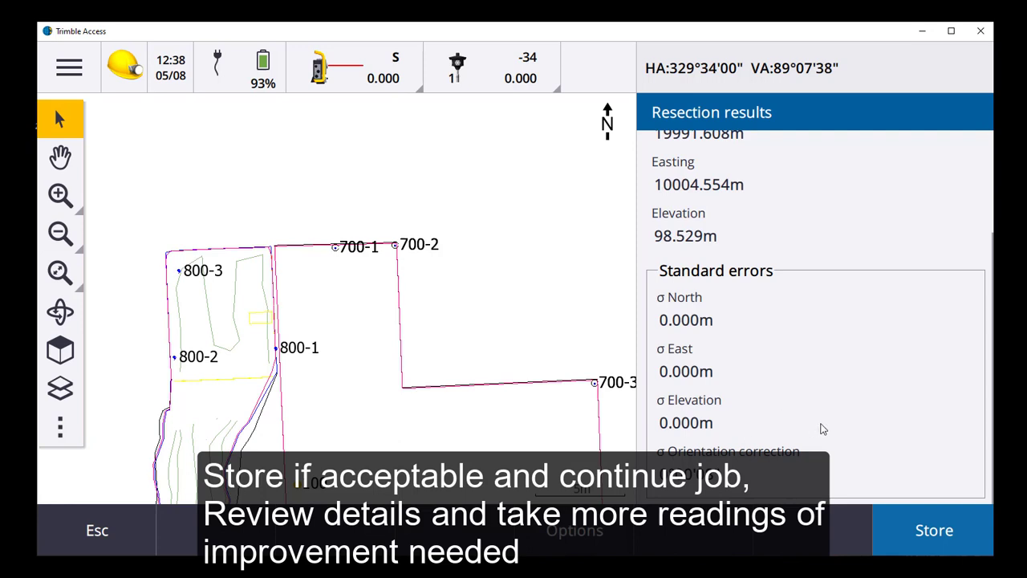
left_click(931, 530)
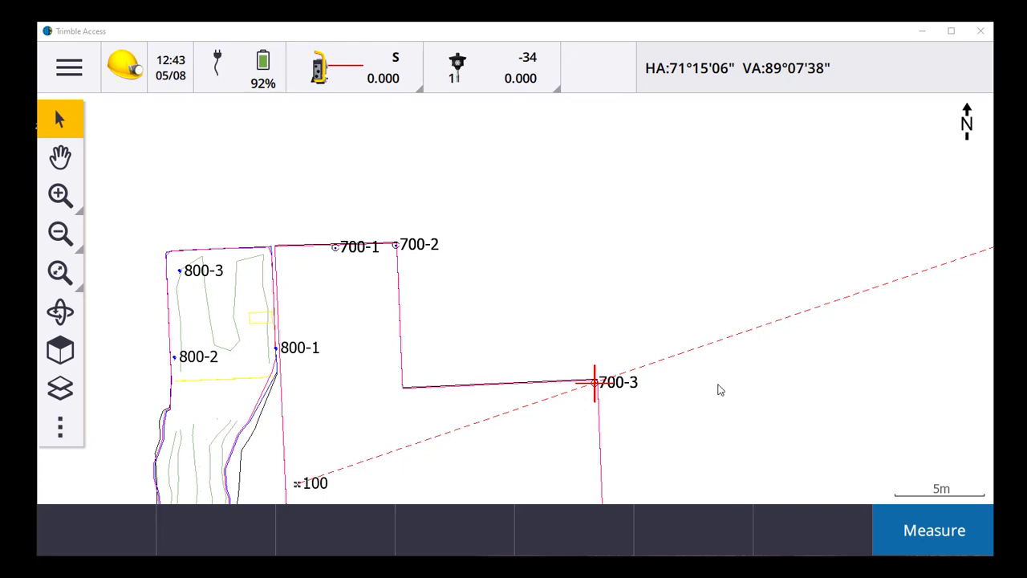
Start Measure rounds from the main menu's Measure options
left_click(69, 67)
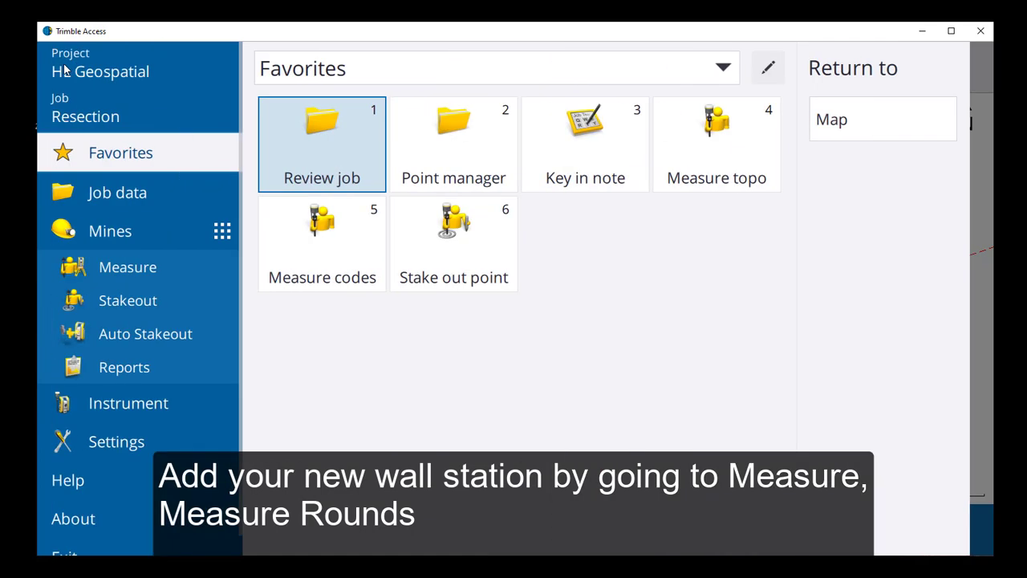
left_click(120, 272)
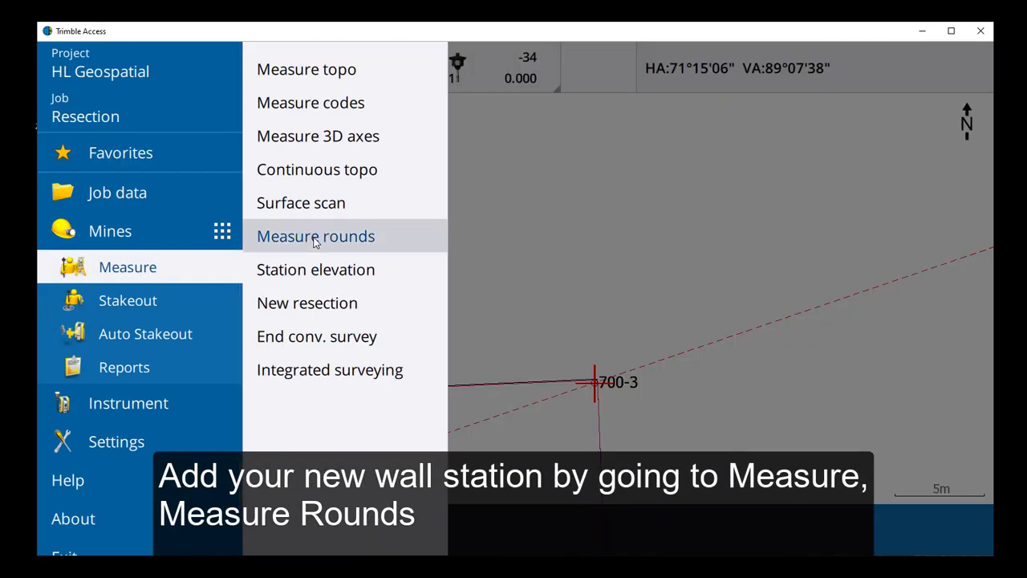
left_click(315, 237)
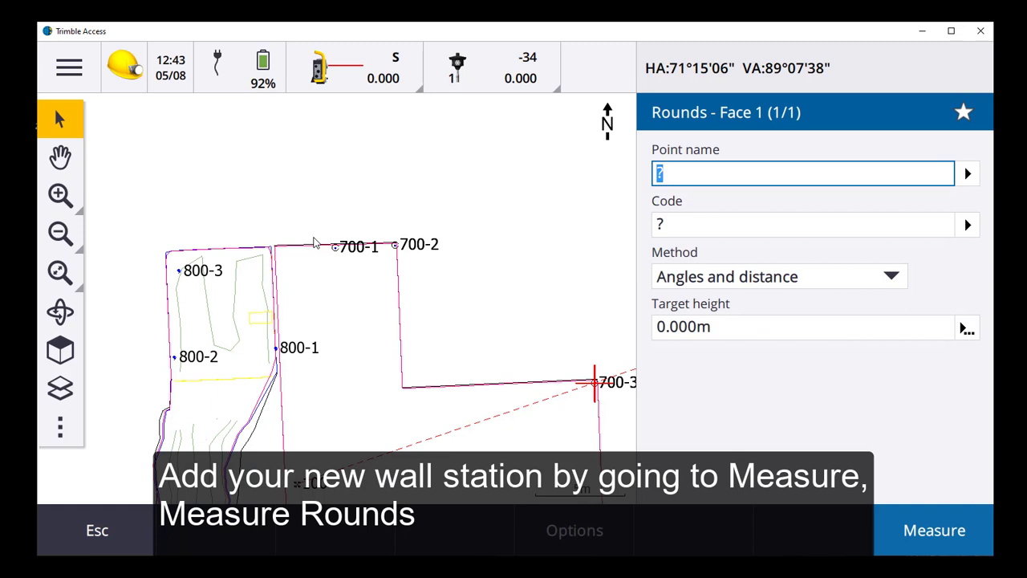
Measure new round point 700-4 with code 99
type("7")
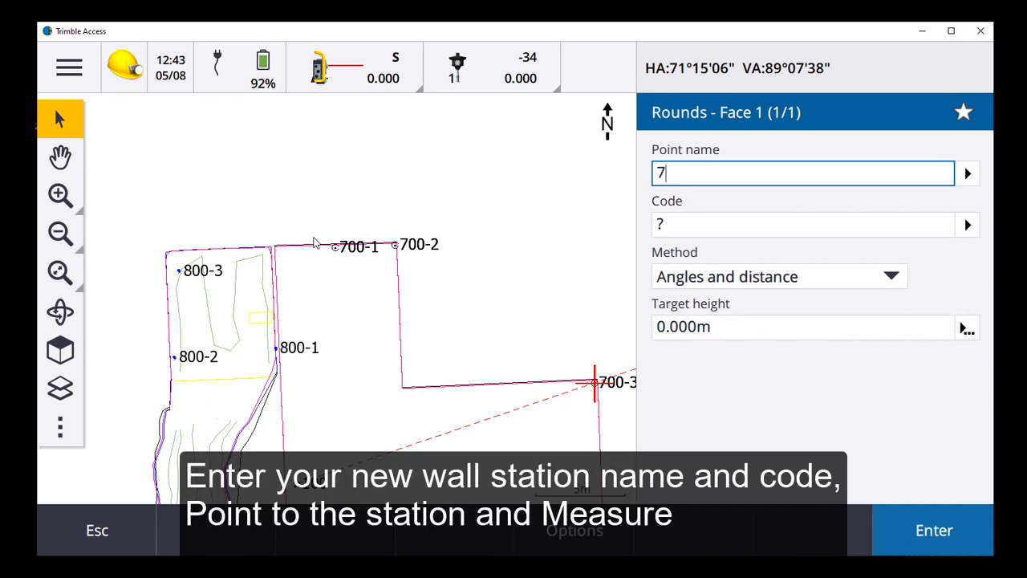
type("00-4")
key("Tab")
type("99")
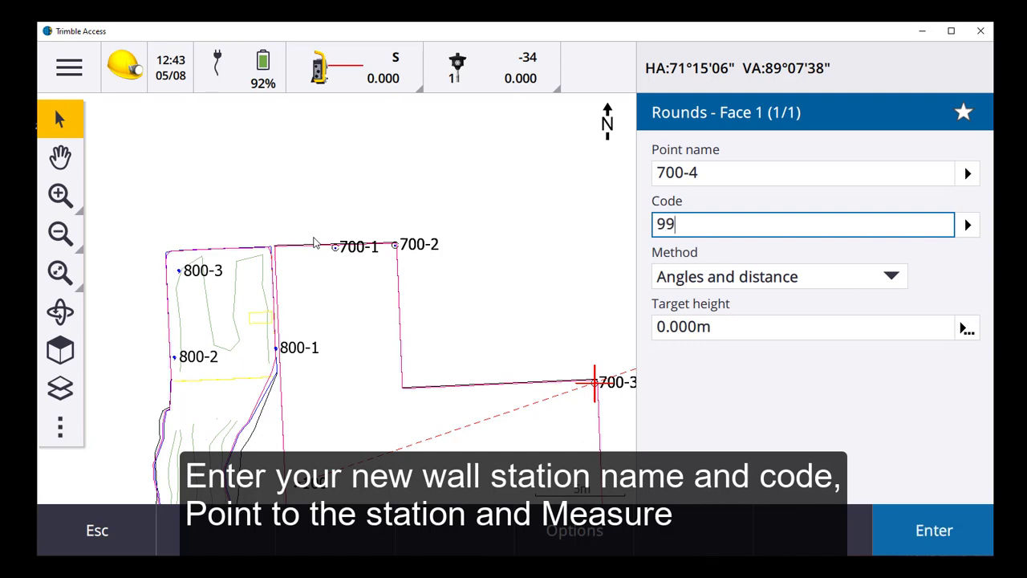
key("Tab")
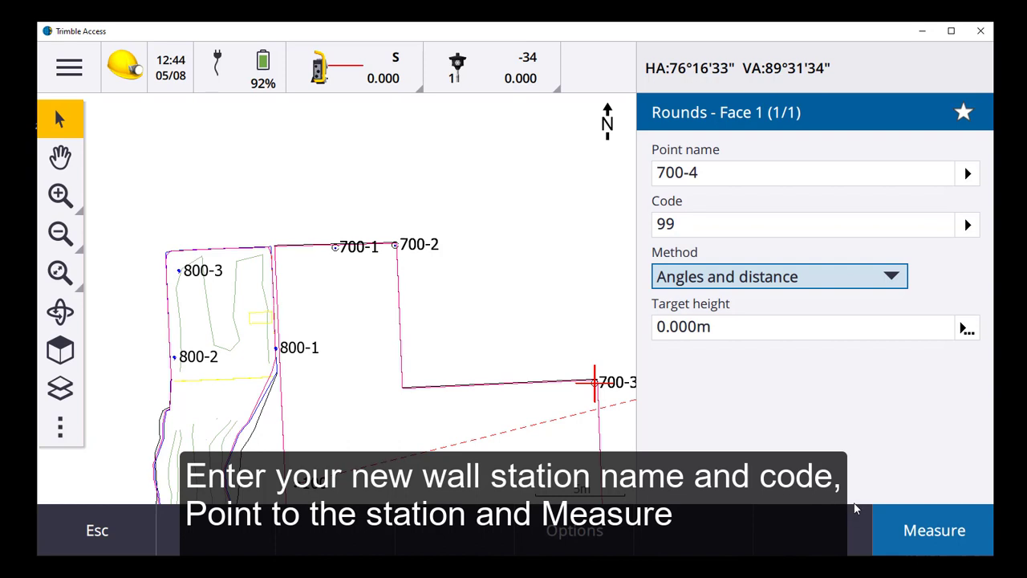
left_click(906, 523)
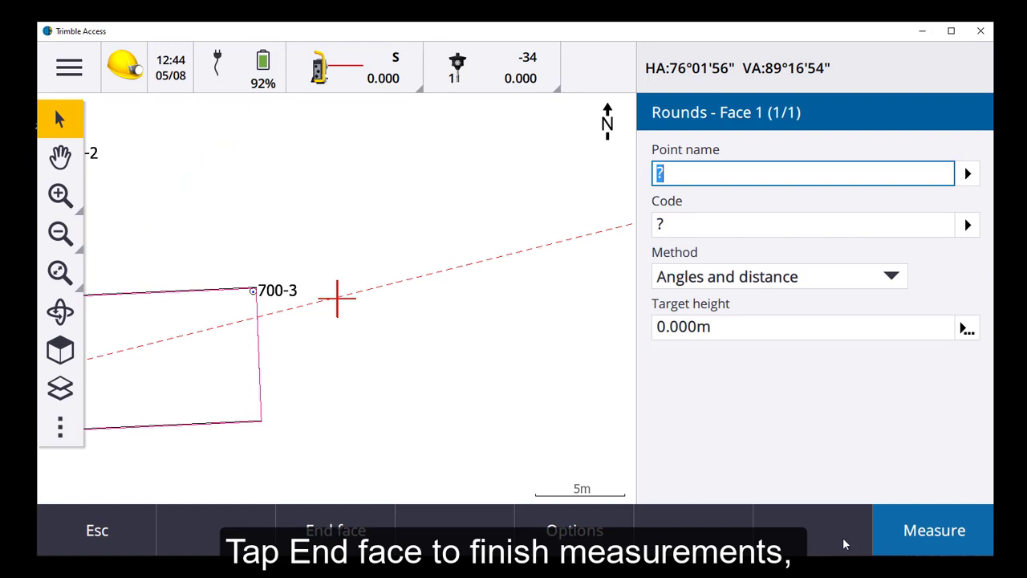
End the face, set 700-4's +CSV to Yes, and save the rounds to return to the map
left_click(362, 531)
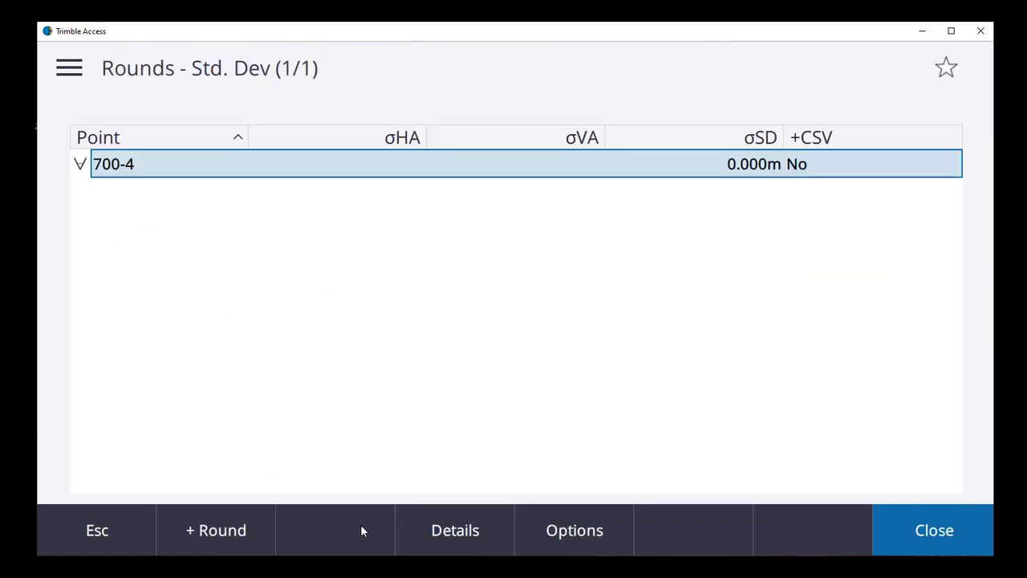
left_click(815, 169)
left_click(914, 522)
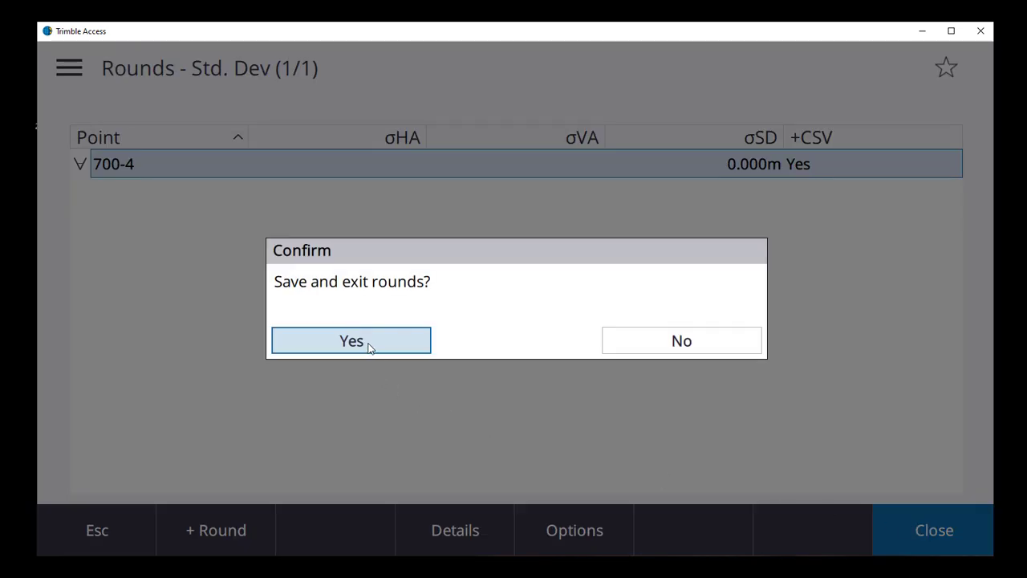
left_click(370, 348)
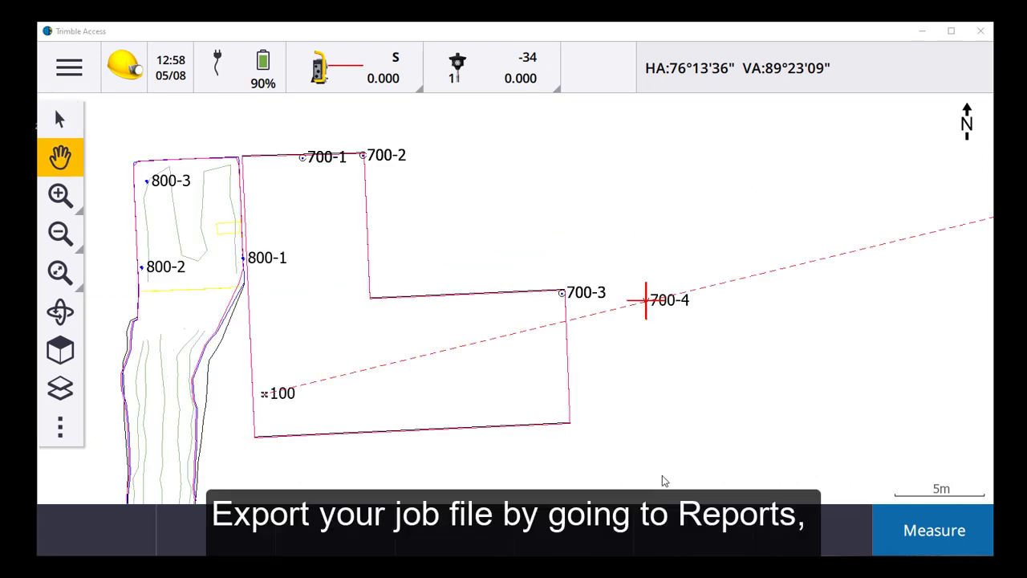
Export the Resection job from Mines > Reports as Resection.sdf in Surpac Data Recorder Format
left_click(67, 71)
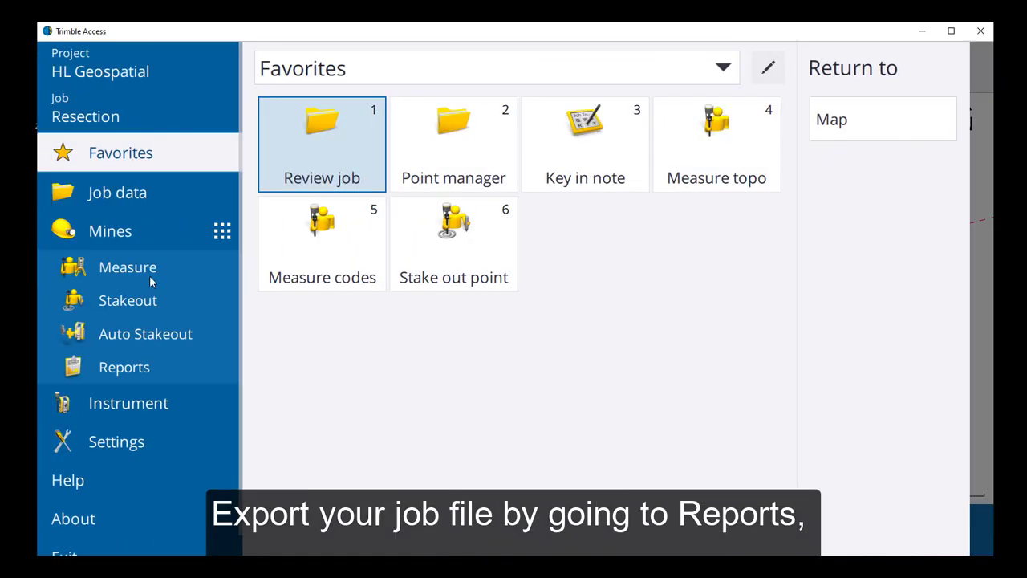
left_click(125, 367)
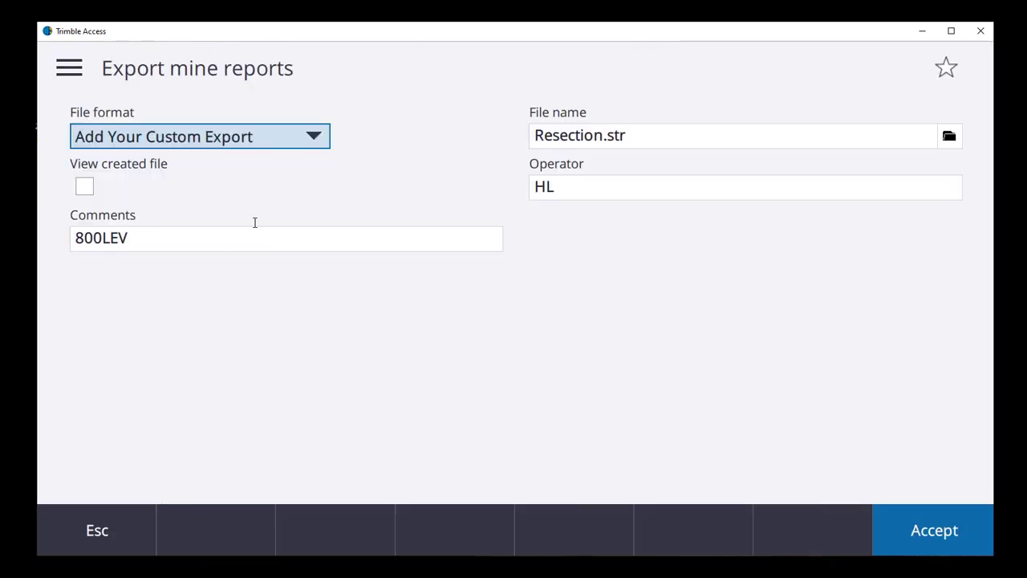
left_click(315, 142)
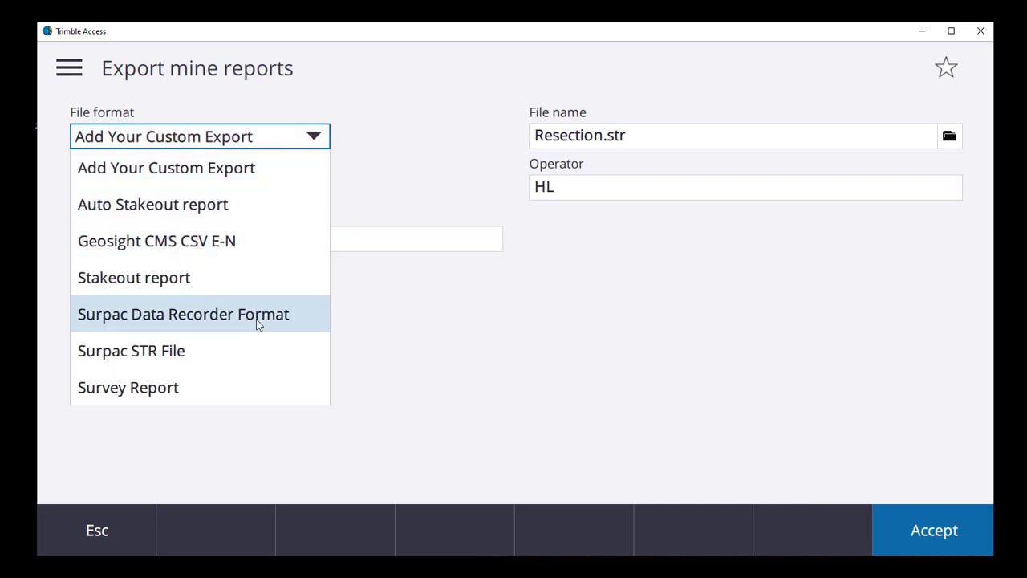
left_click(231, 316)
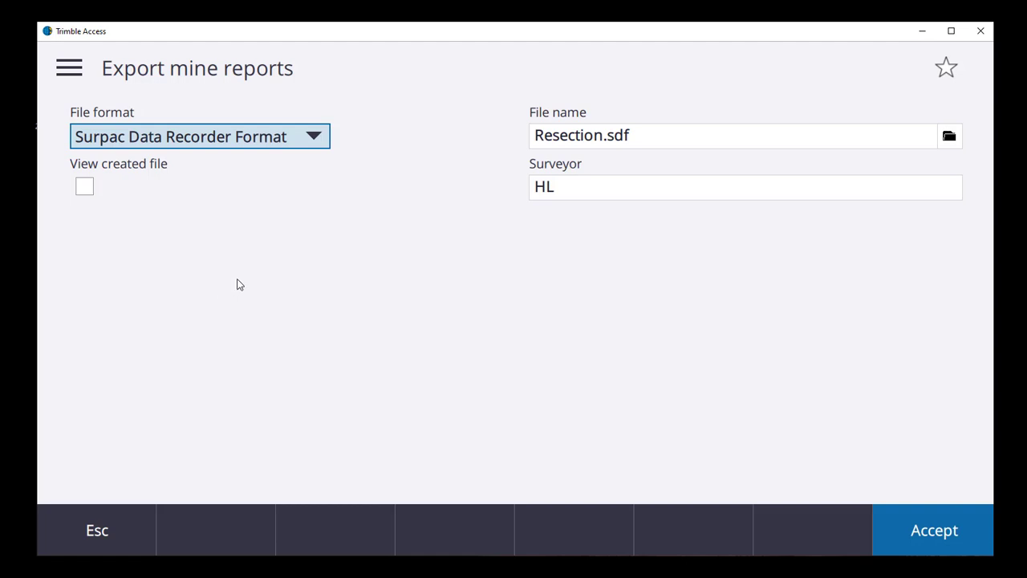
left_click(916, 530)
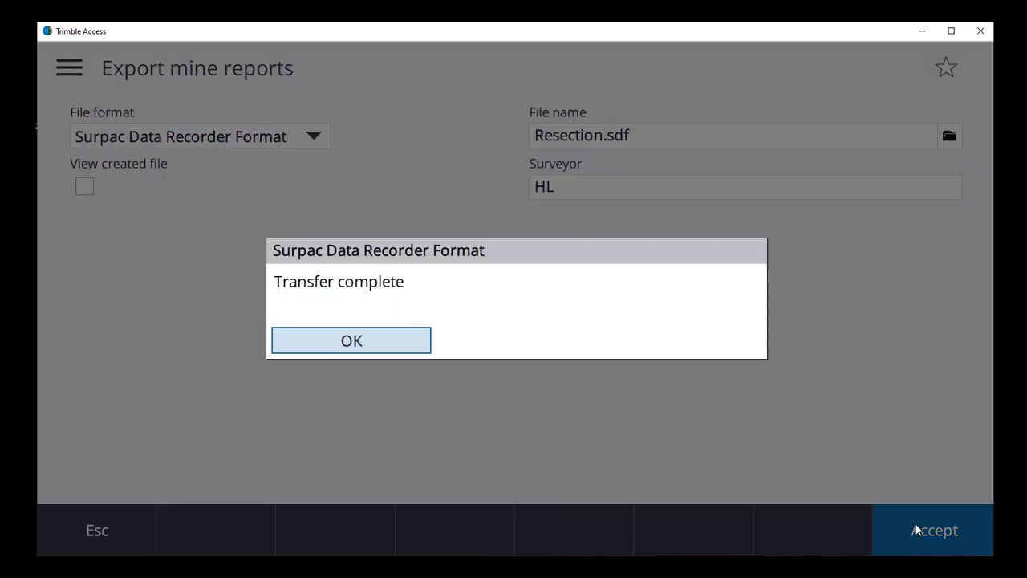
left_click(403, 344)
Export the job as a Survey Report, Resection.htm, with View created file ticked
left_click(316, 140)
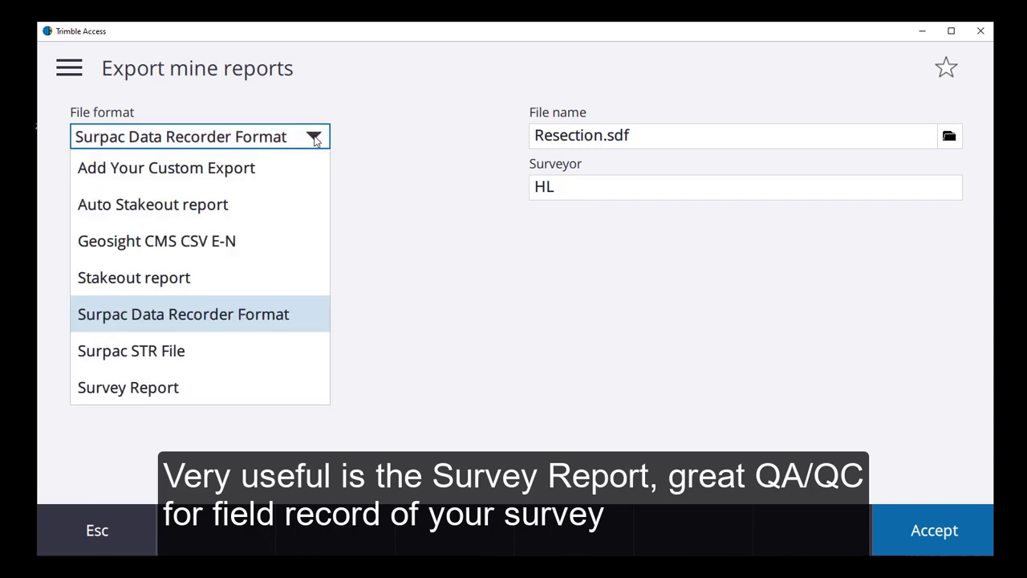
left_click(246, 387)
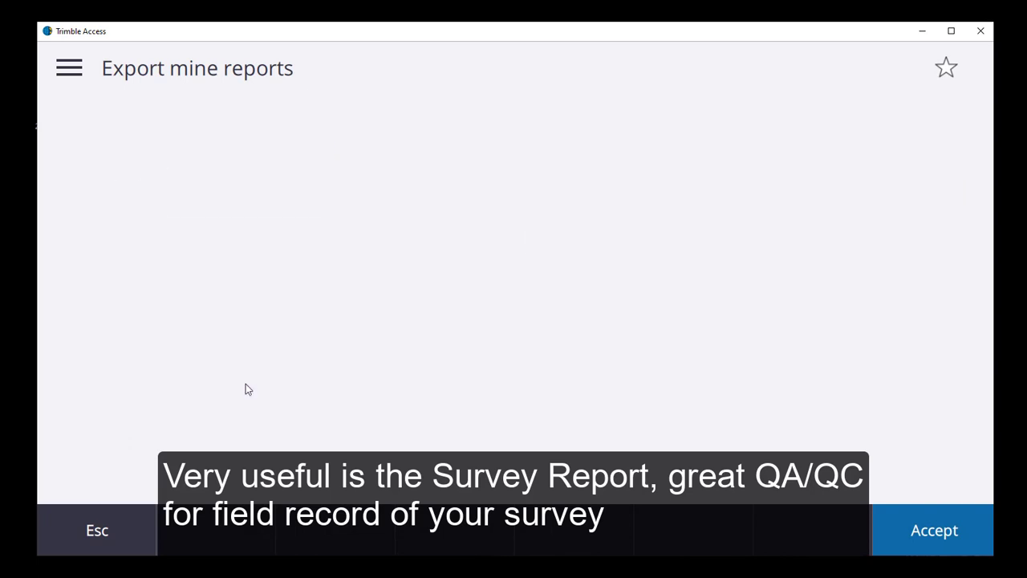
left_click(84, 187)
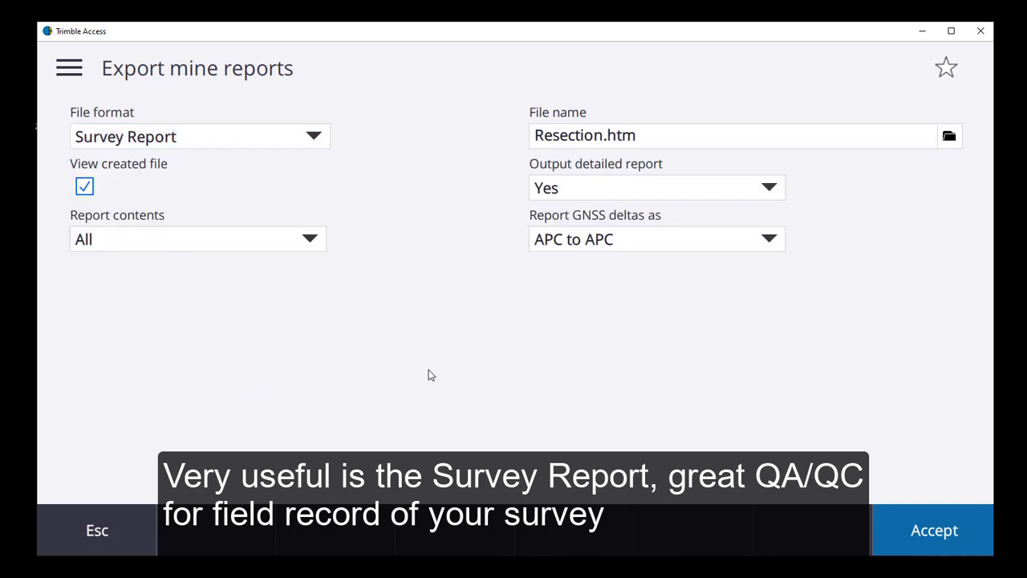
left_click(928, 532)
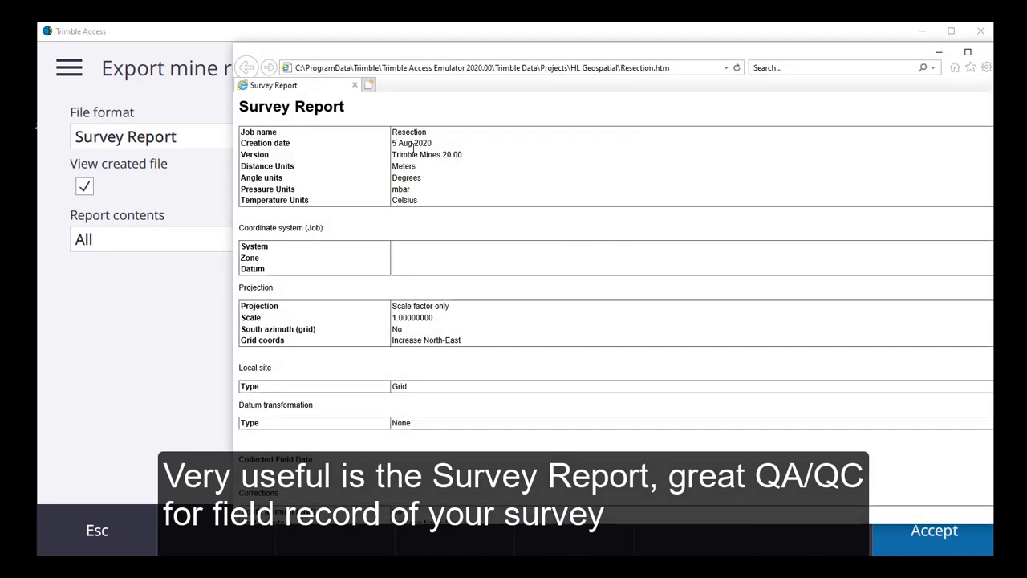
Scroll the Resection.htm Survey Report down to station 100's orientation and residuals for 700-1 to 700-3
scroll(474, 286, "down", 5)
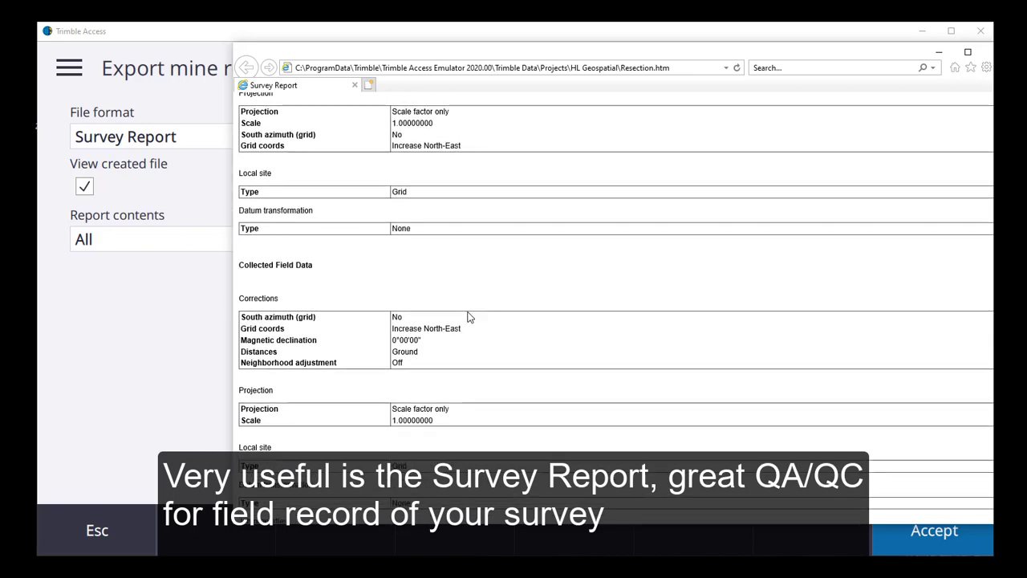
scroll(471, 313, "down", 7)
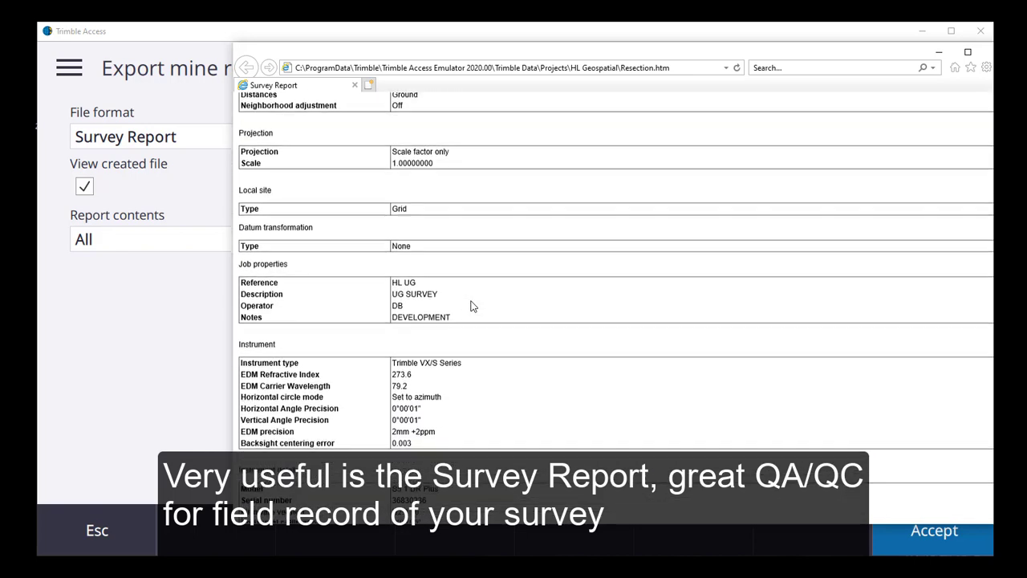
scroll(471, 306, "down", 5)
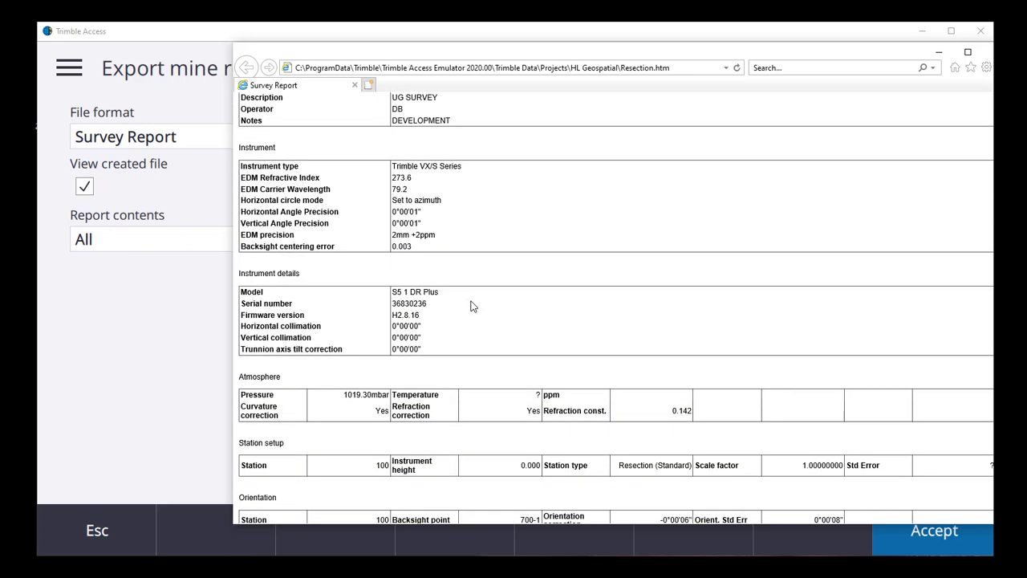
scroll(423, 232, "down", 3)
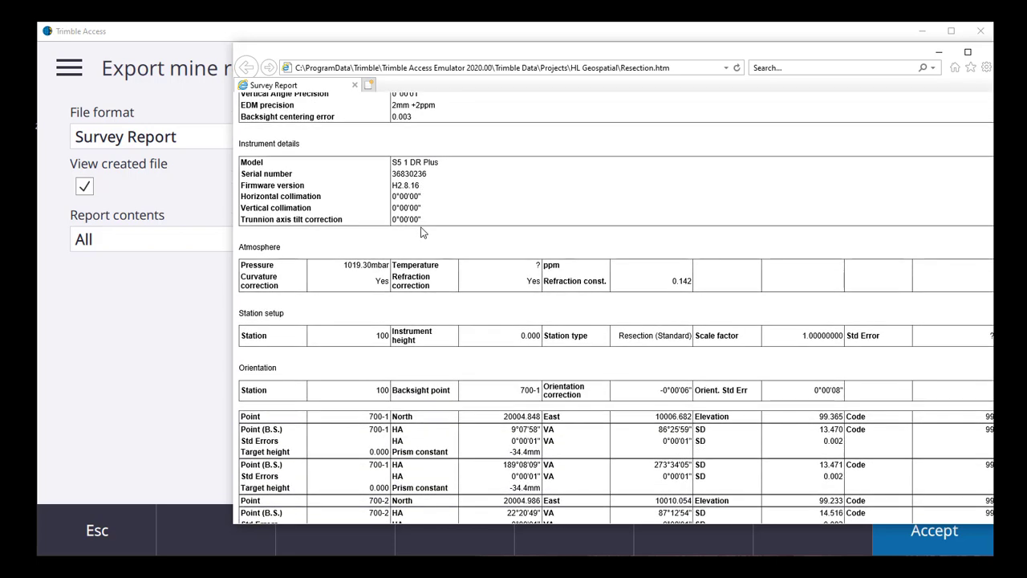
scroll(423, 232, "up", 2)
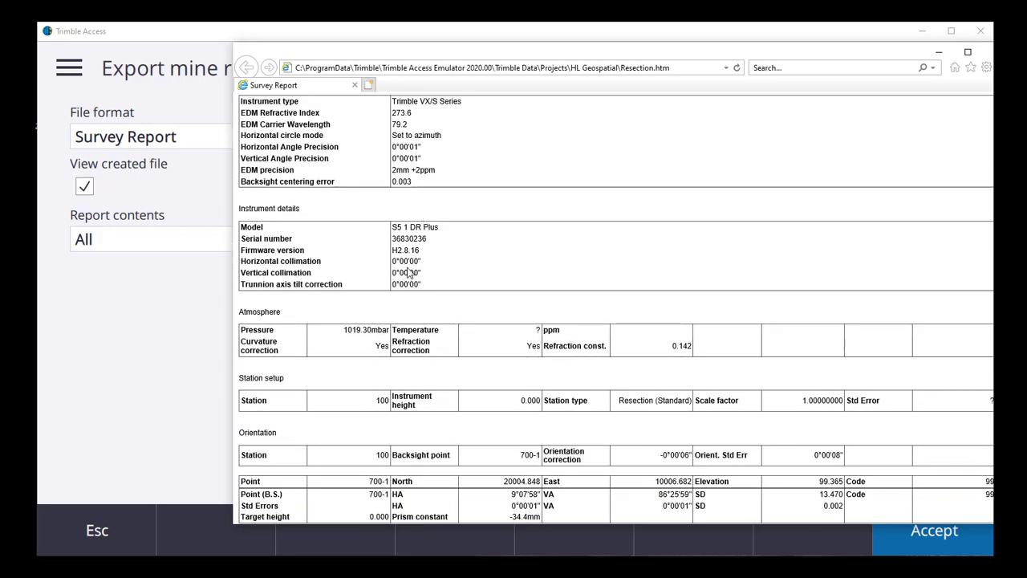
scroll(408, 273, "down", 3)
scroll(484, 302, "down", 1)
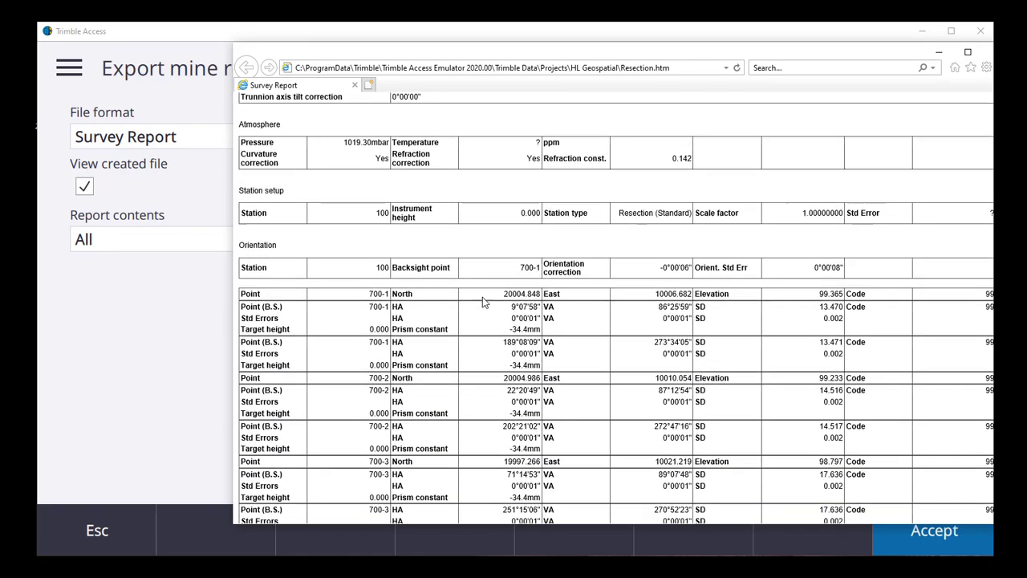
scroll(484, 301, "down", 1)
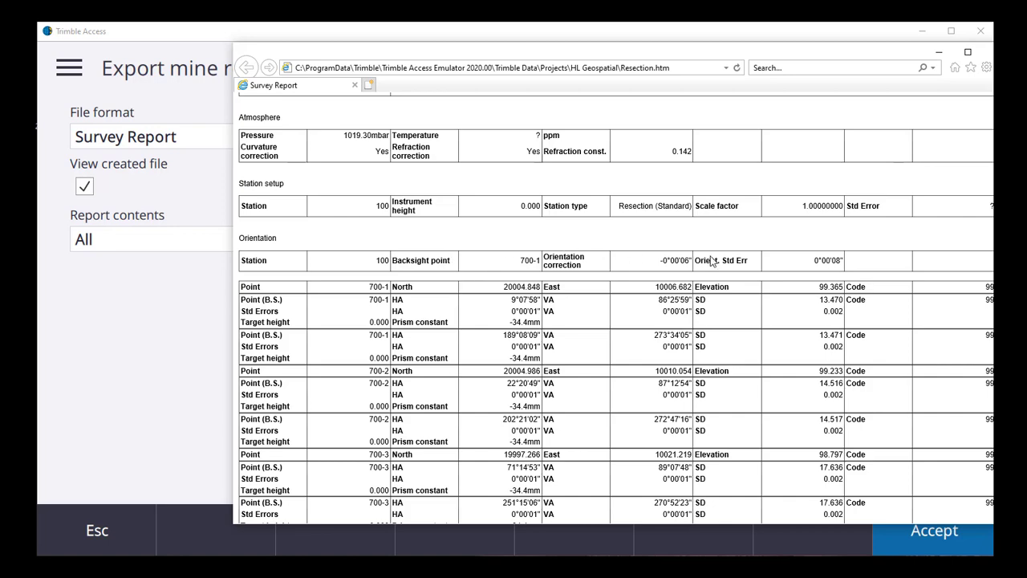
scroll(788, 319, "down", 3)
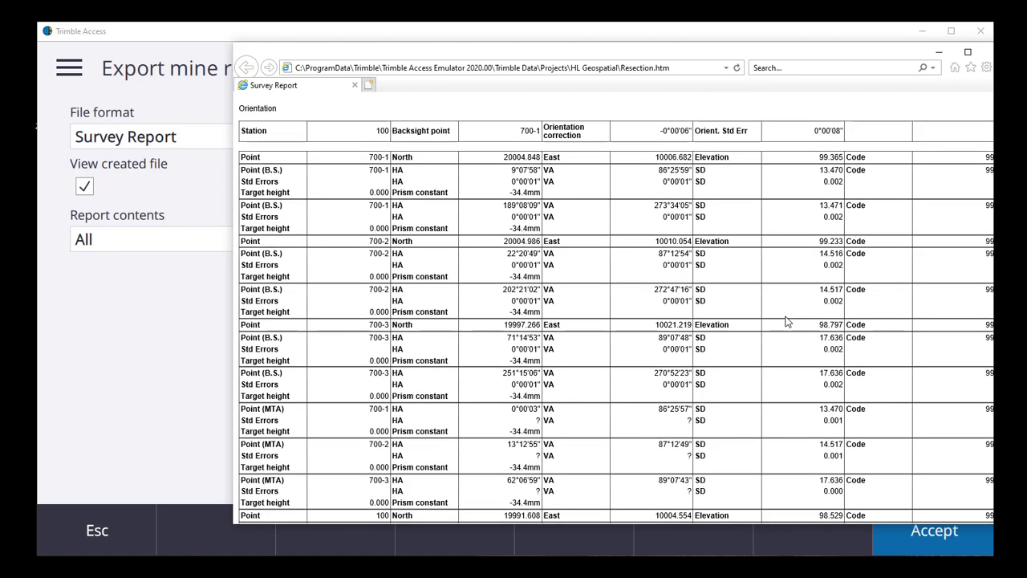
scroll(787, 319, "down", 5)
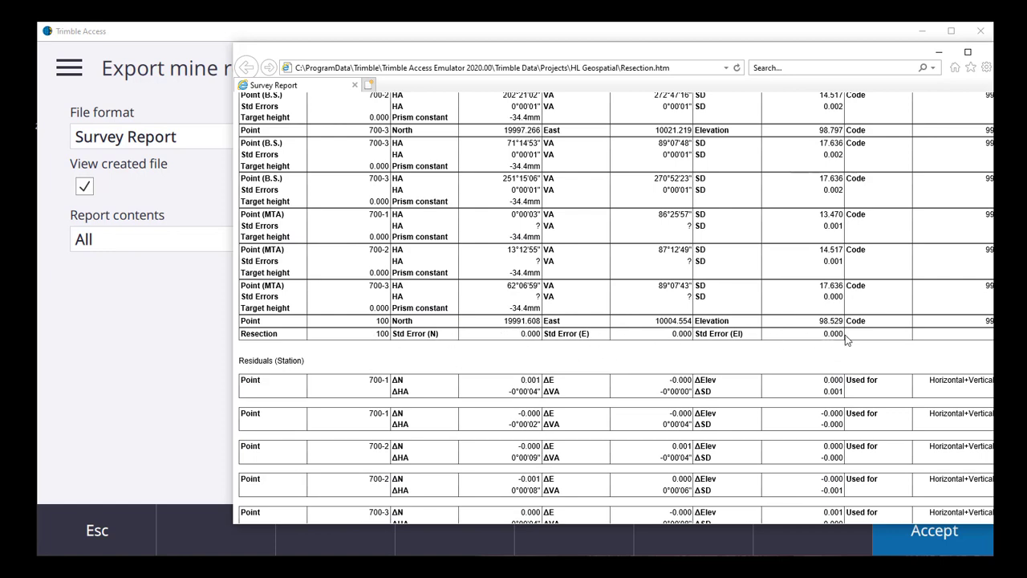
scroll(852, 339, "down", 9)
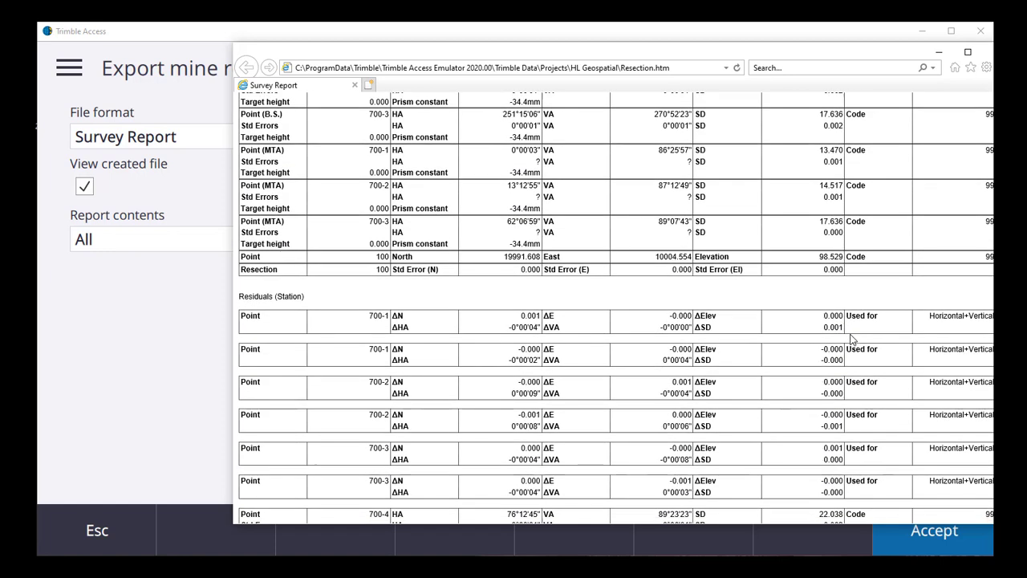
Scroll further to 700-4's rounds, Residuals (Rounds) and Reduced points at 98.764 elevation
scroll(852, 340, "down", 2)
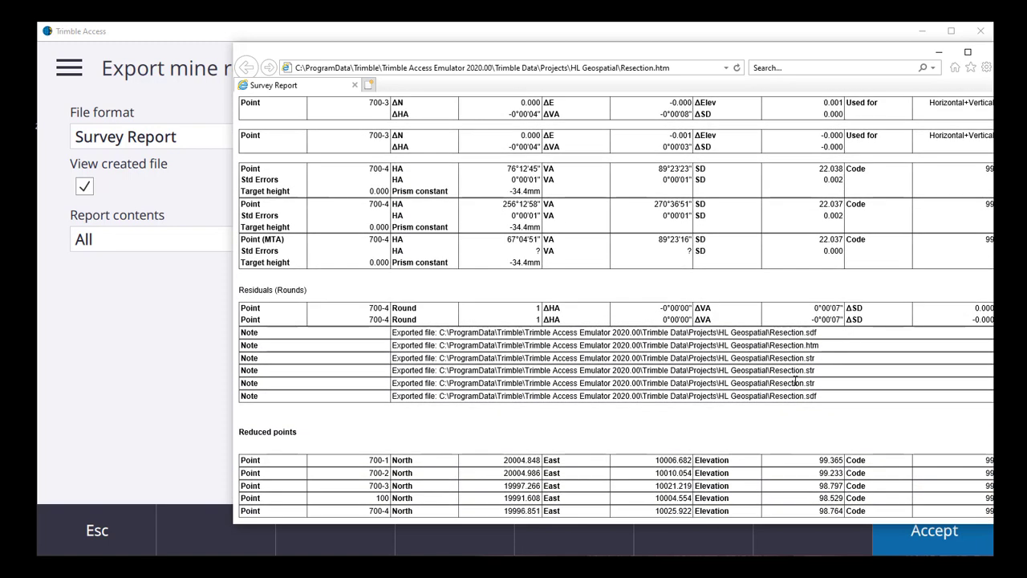